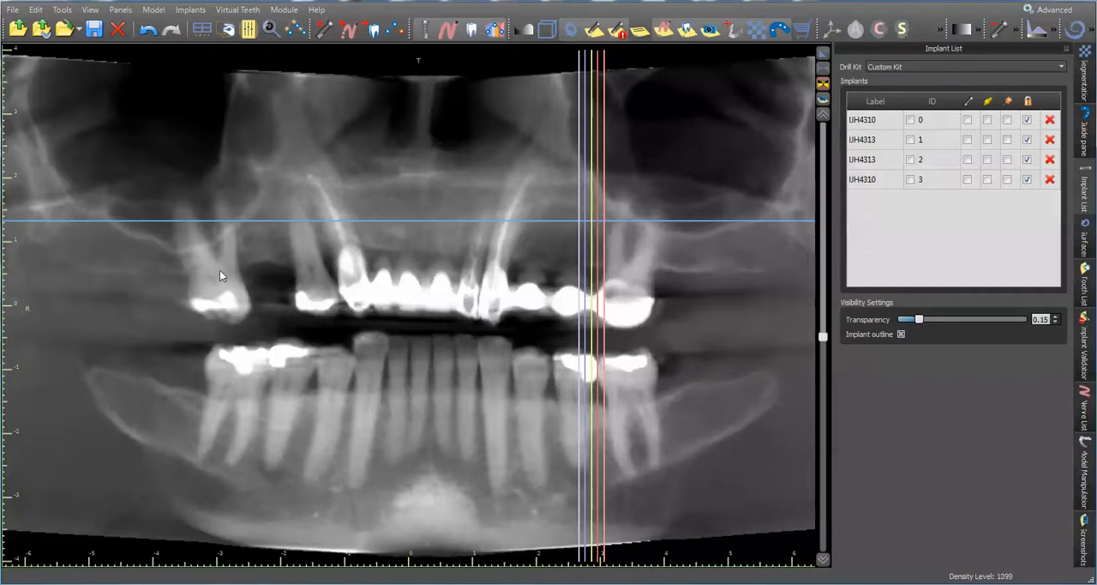
Show all four implants and their guide tubes, and enlarge the 3D model view
click(969, 102)
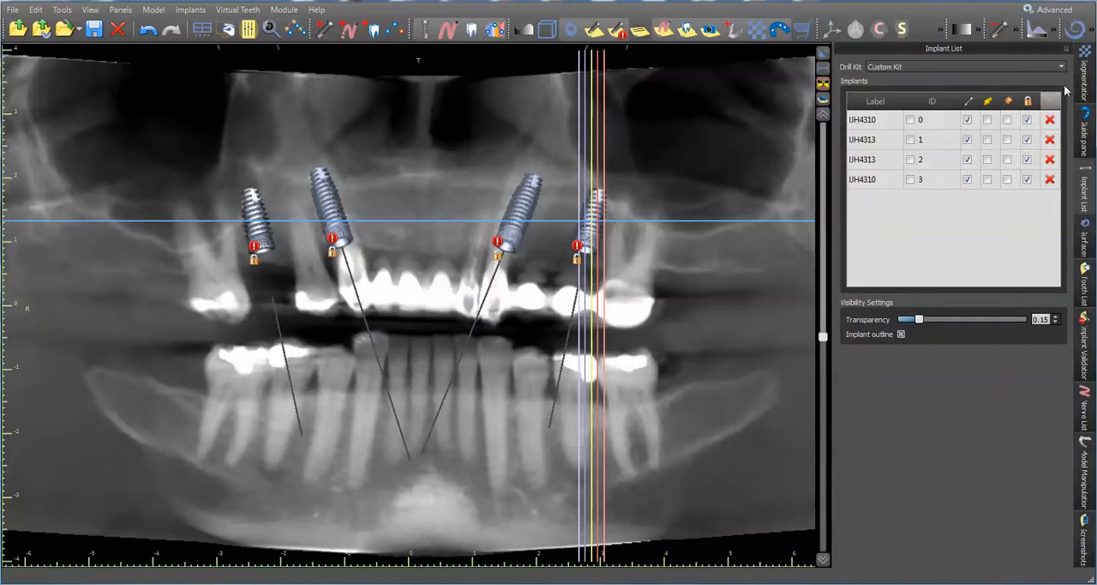
click(1008, 102)
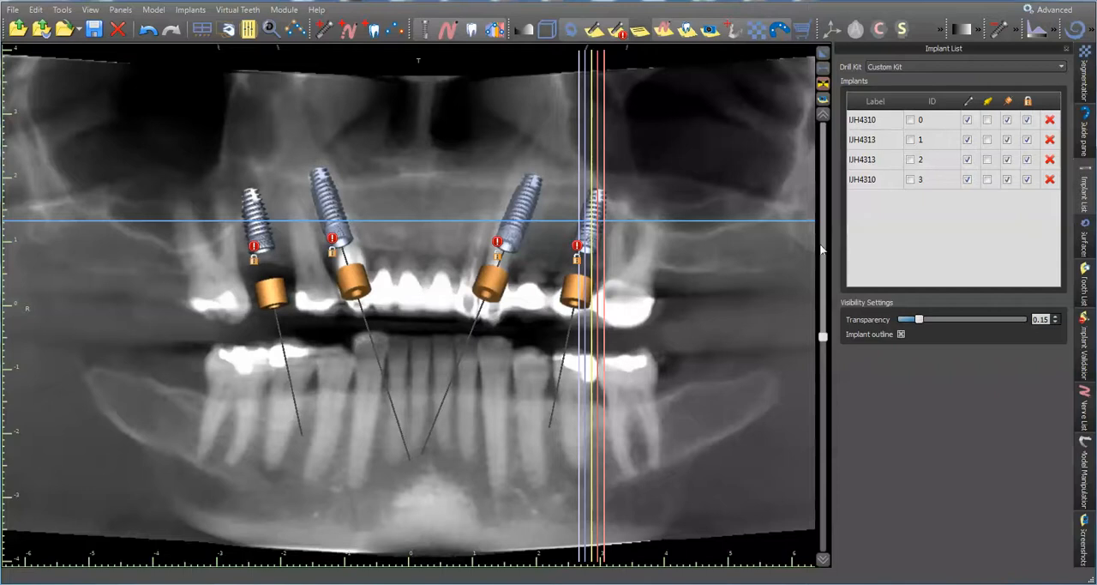
click(823, 62)
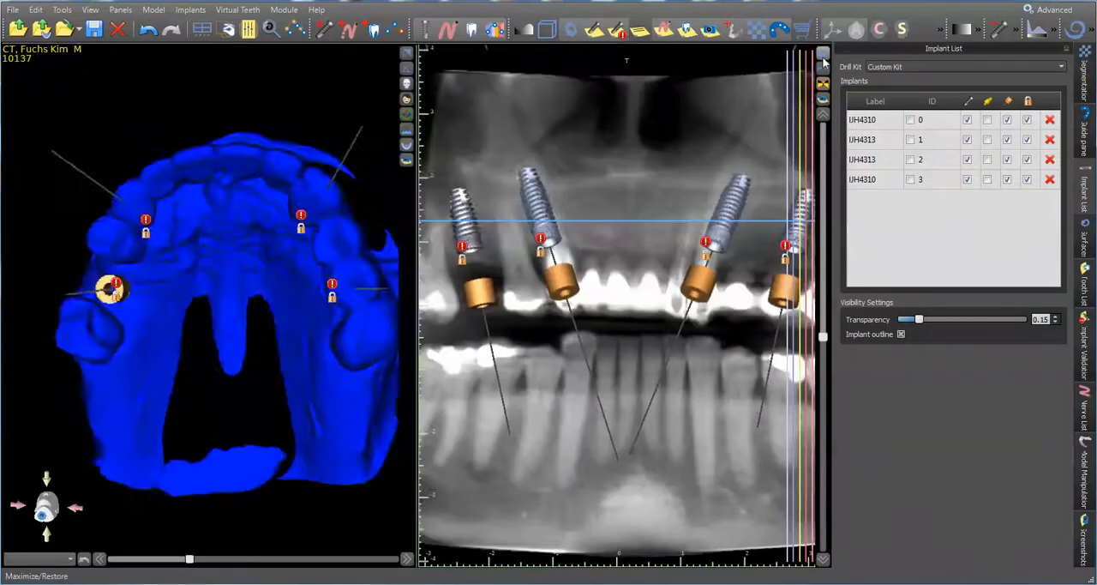
click(407, 341)
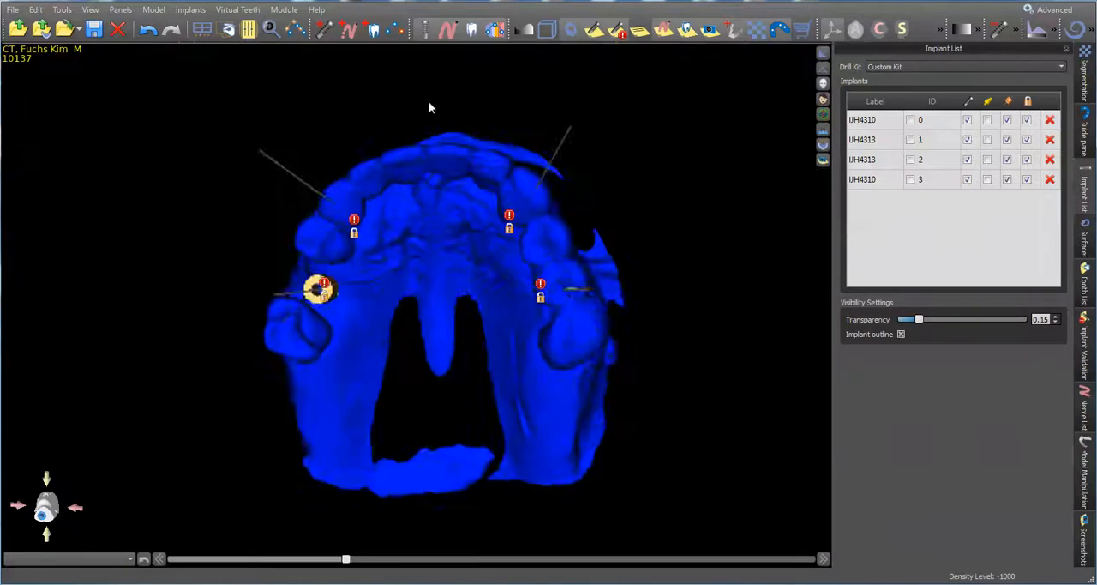
Set the implant transparency to 0.09 while viewing the model scan from the occlusal side
drag(428, 104, 402, 113)
drag(506, 356, 521, 299)
scroll(525, 298, up, 4)
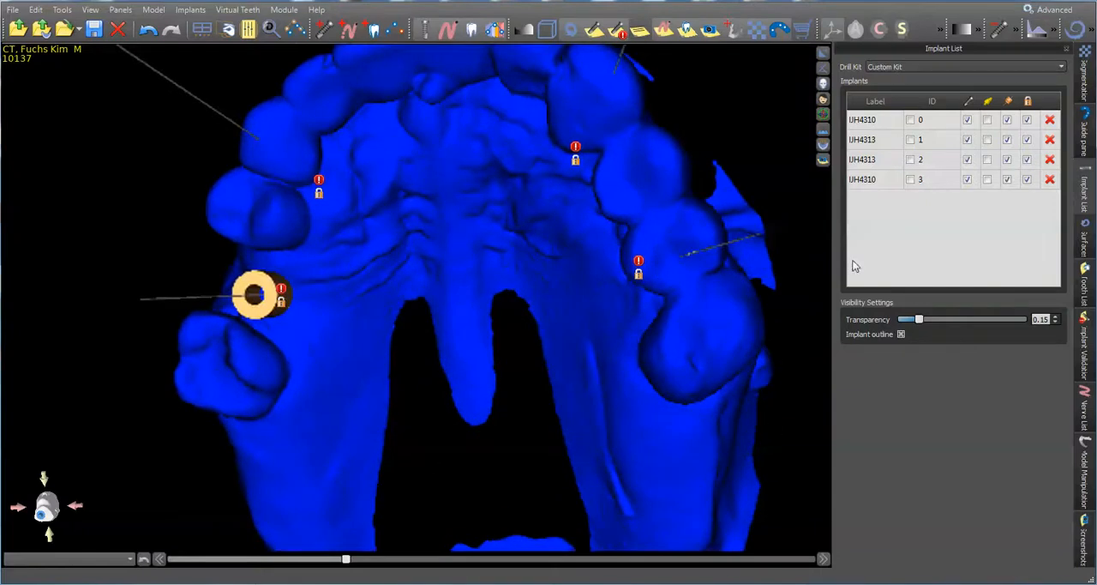
mouse_move(918, 320)
mouse_down()
mouse_move(970, 320)
mouse_move(912, 329)
mouse_up()
drag(552, 259, 360, 216)
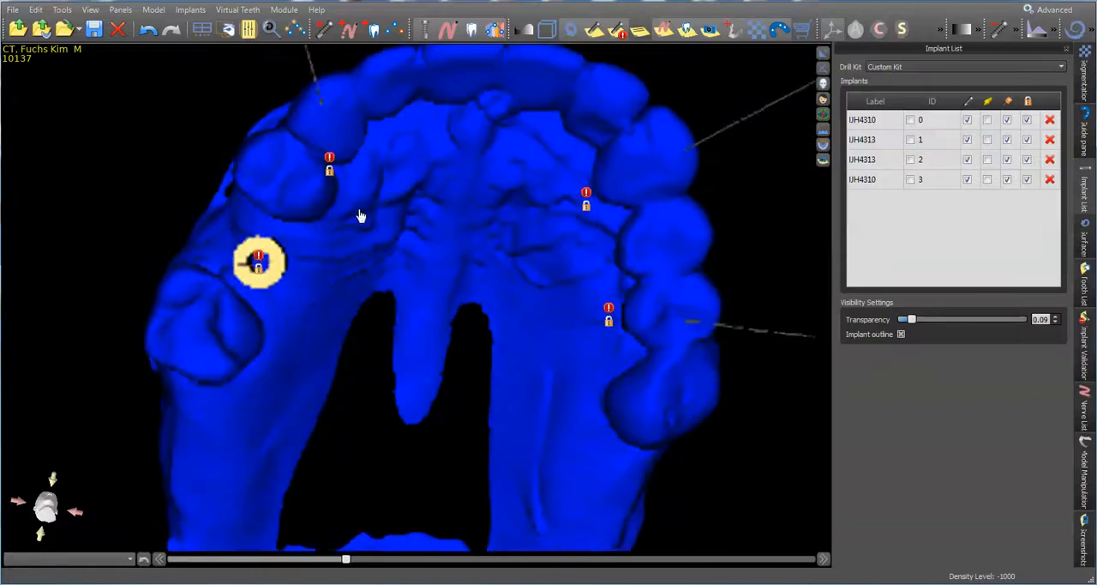
drag(395, 288, 297, 248)
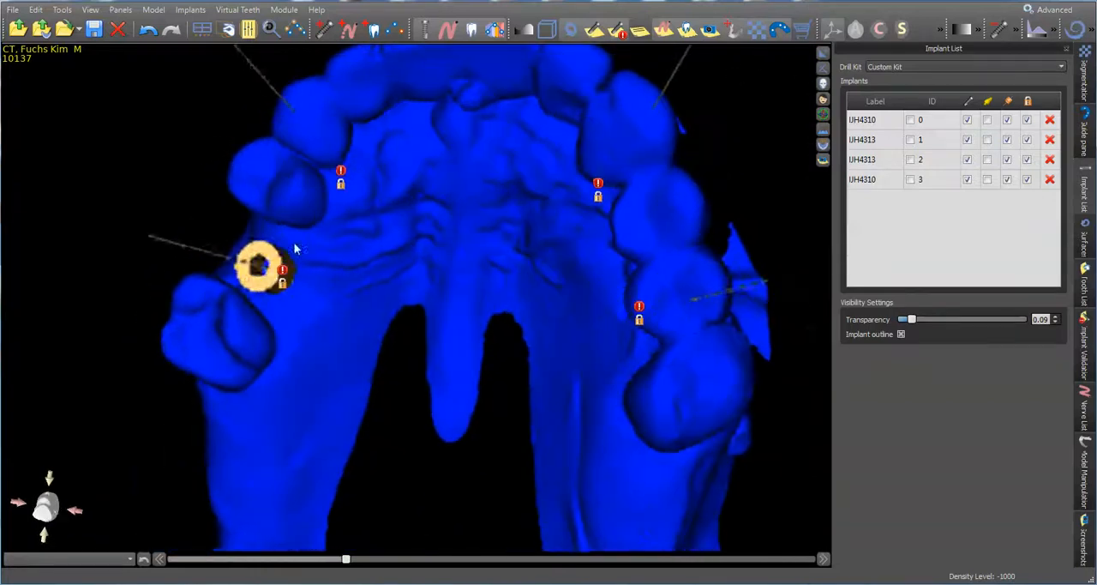
Review the implants and guide tubes in the enlarged panoramic view and in the multi-view layout
click(824, 54)
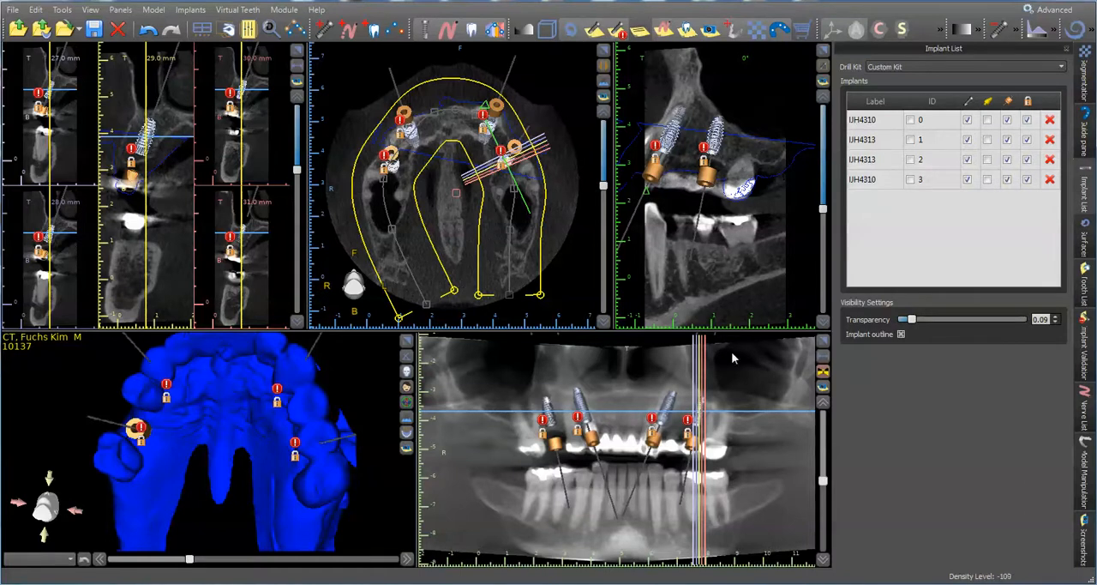
click(823, 341)
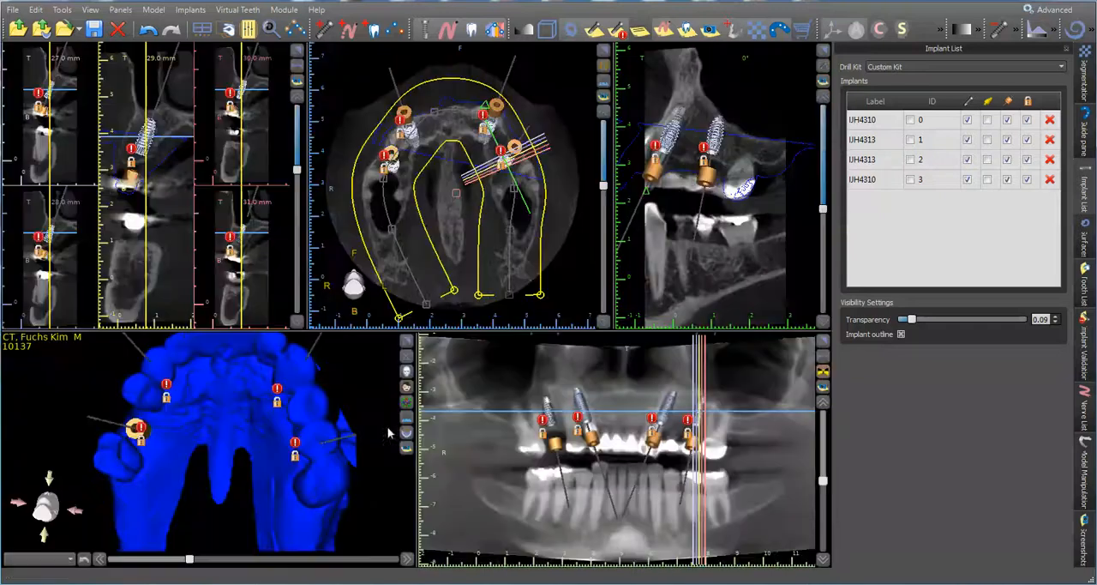
click(823, 53)
click(1007, 102)
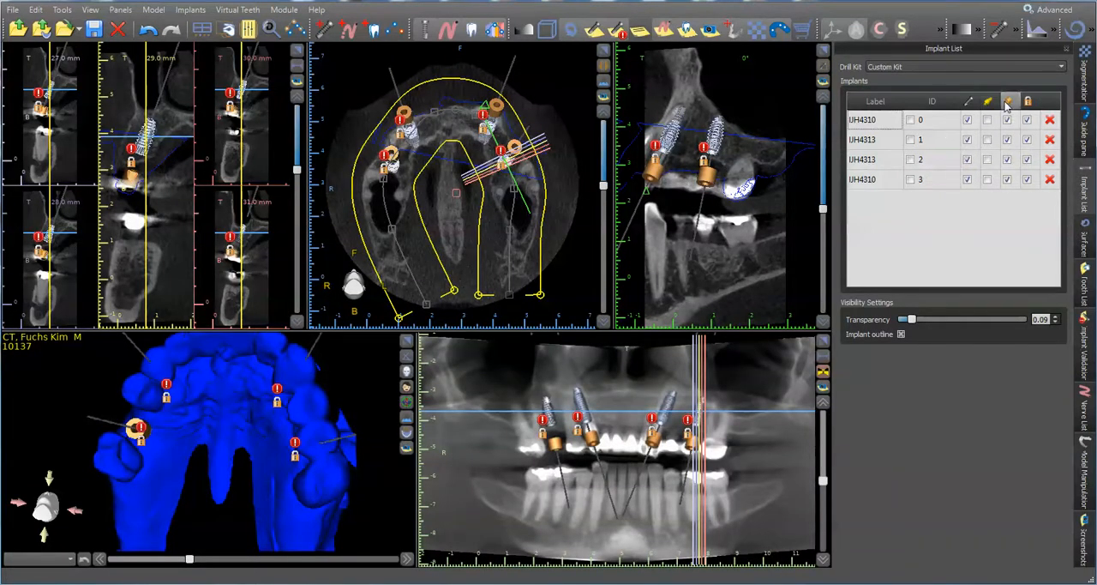
click(1006, 102)
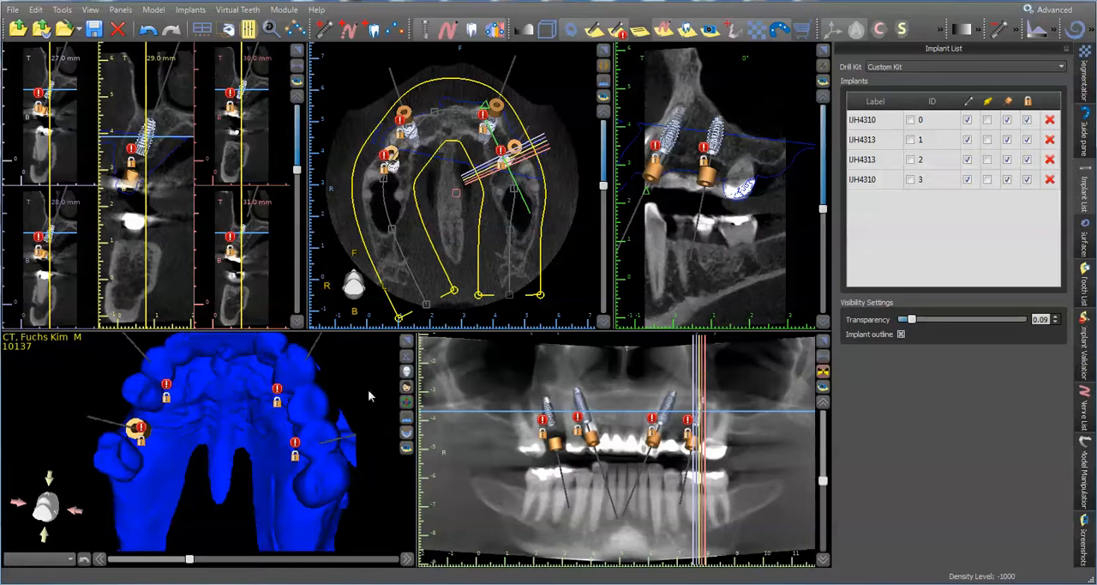
Enlarge the 3D view and set the Model Scan surface's transparency to 0.36
click(407, 341)
drag(474, 262, 437, 310)
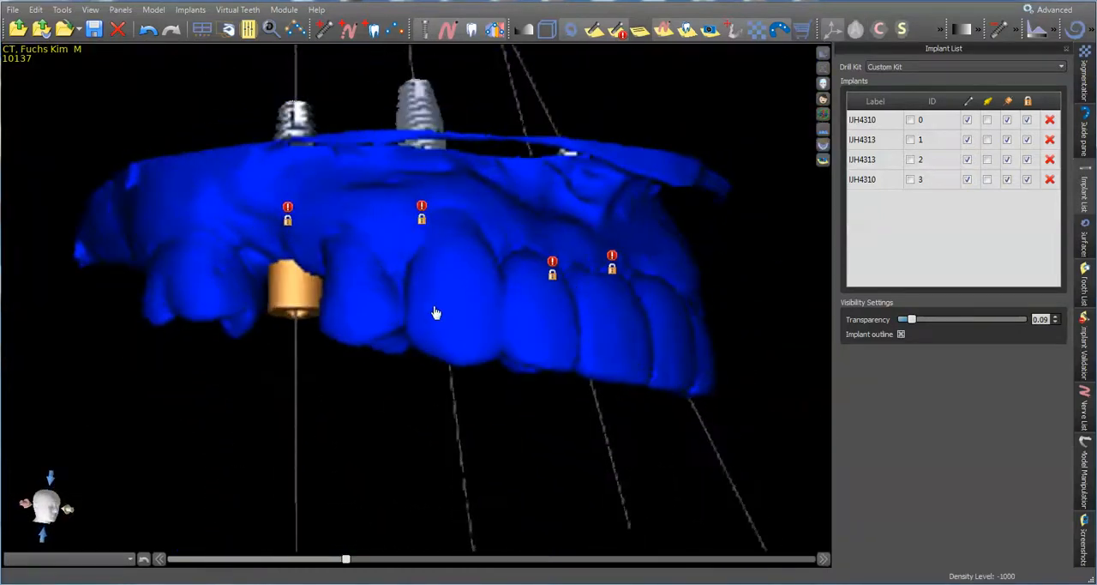
drag(497, 203, 421, 232)
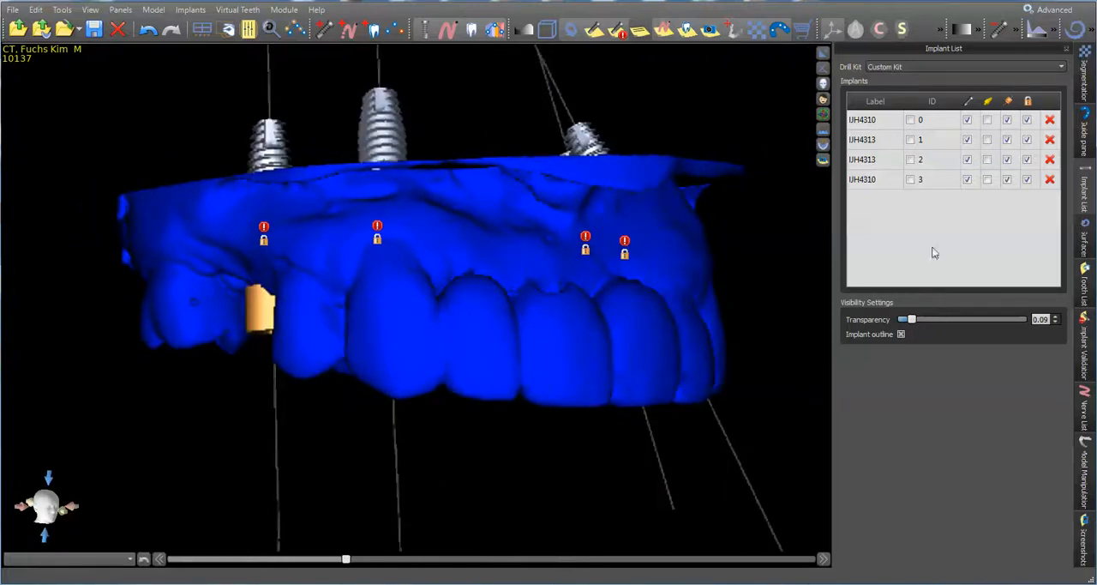
click(1085, 236)
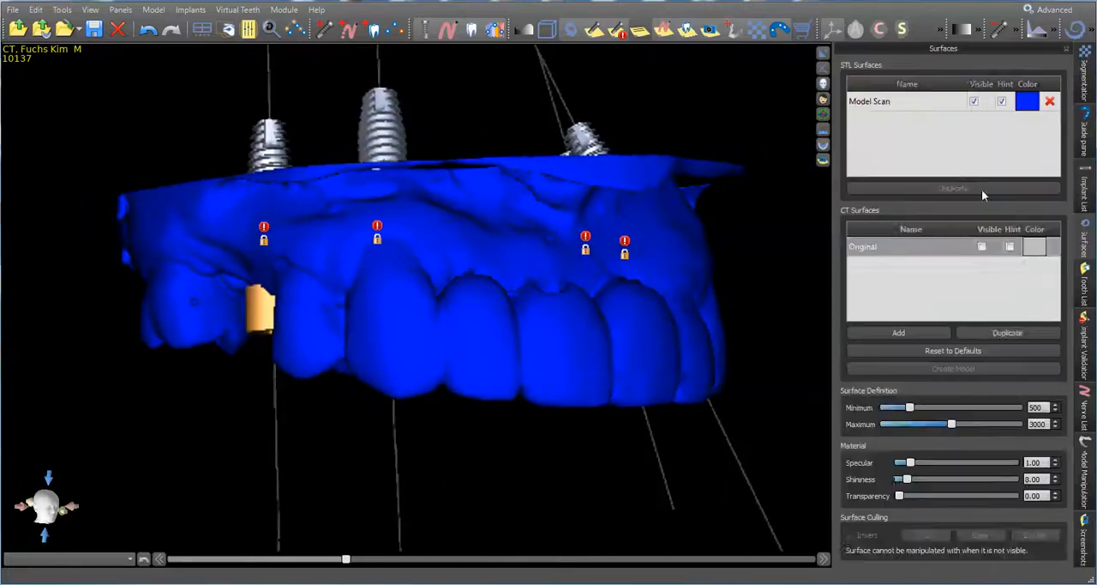
click(940, 100)
drag(899, 460, 943, 459)
Examine the implants and guide tubes through the transparent model scan from the occlusal, cheek and apical sides
drag(542, 256, 276, 400)
scroll(416, 347, up, 5)
drag(529, 307, 561, 154)
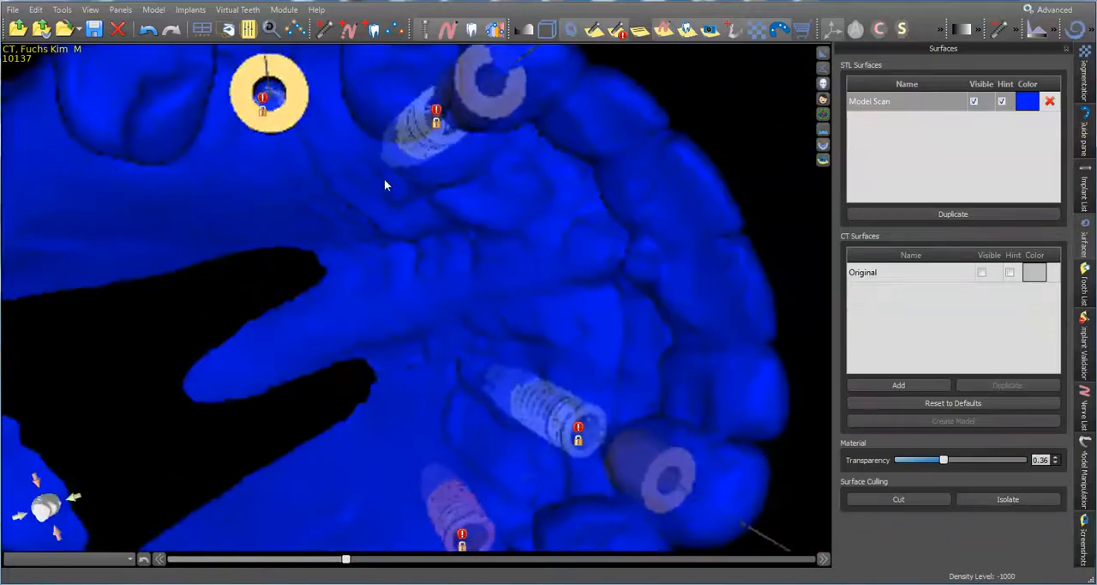
drag(384, 184, 368, 530)
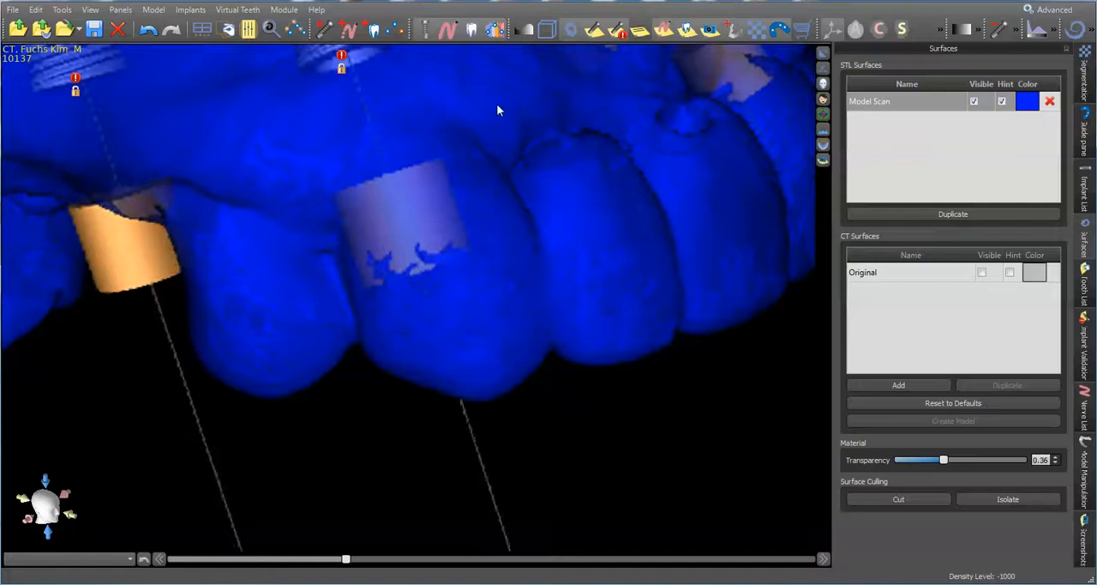
drag(435, 75, 485, 326)
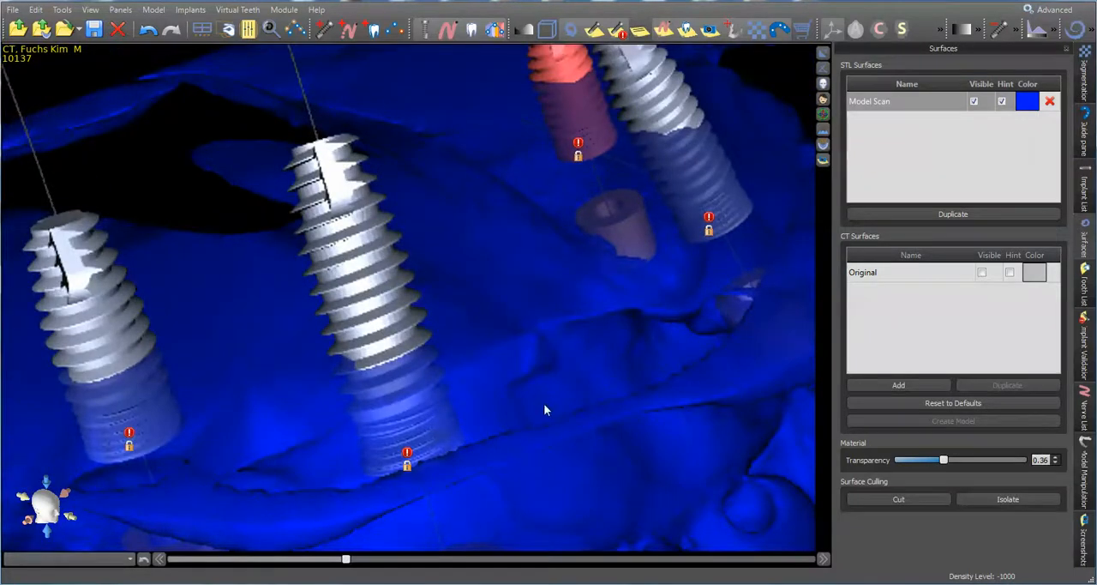
scroll(543, 403, up, 3)
scroll(543, 403, down, 7)
drag(558, 415, 321, 252)
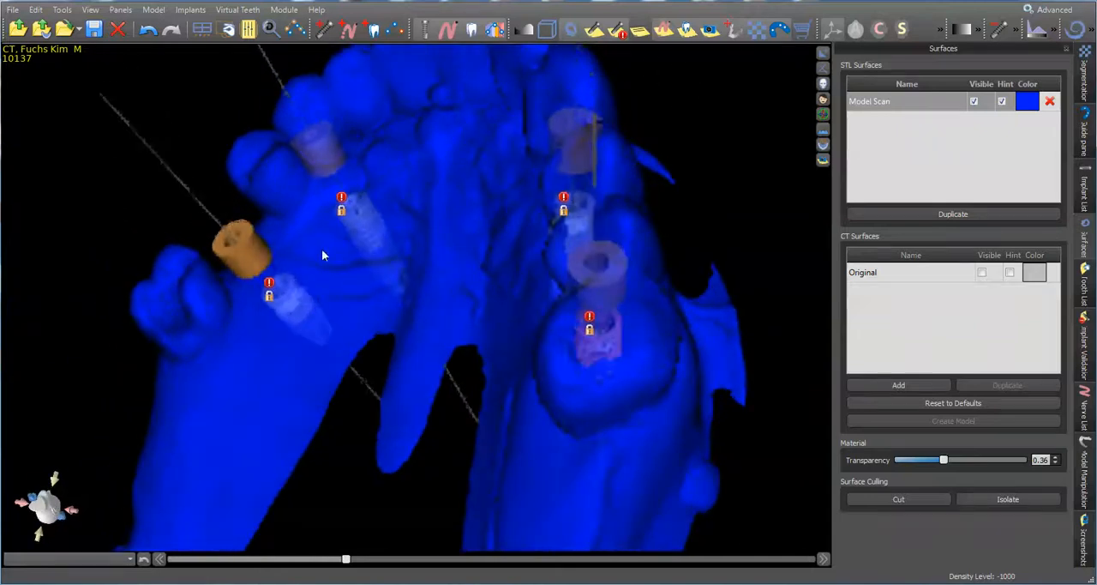
scroll(342, 170, up, 3)
middle_drag(343, 169, 420, 279)
drag(420, 279, 380, 293)
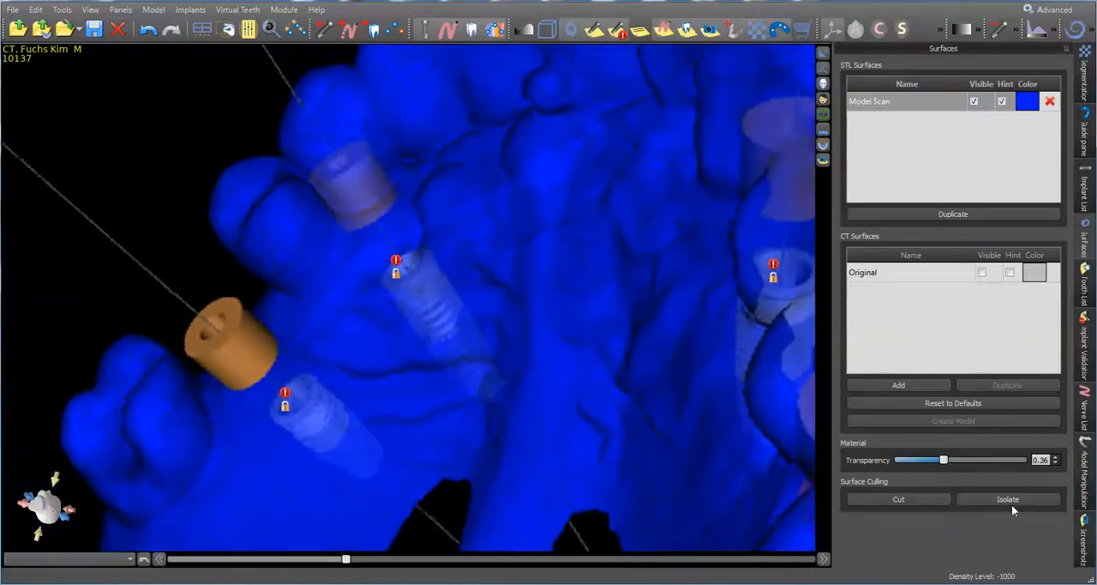
Try cutting the tooth that covers a guide tube out of the Model Scan surface, and undo the cut
click(908, 502)
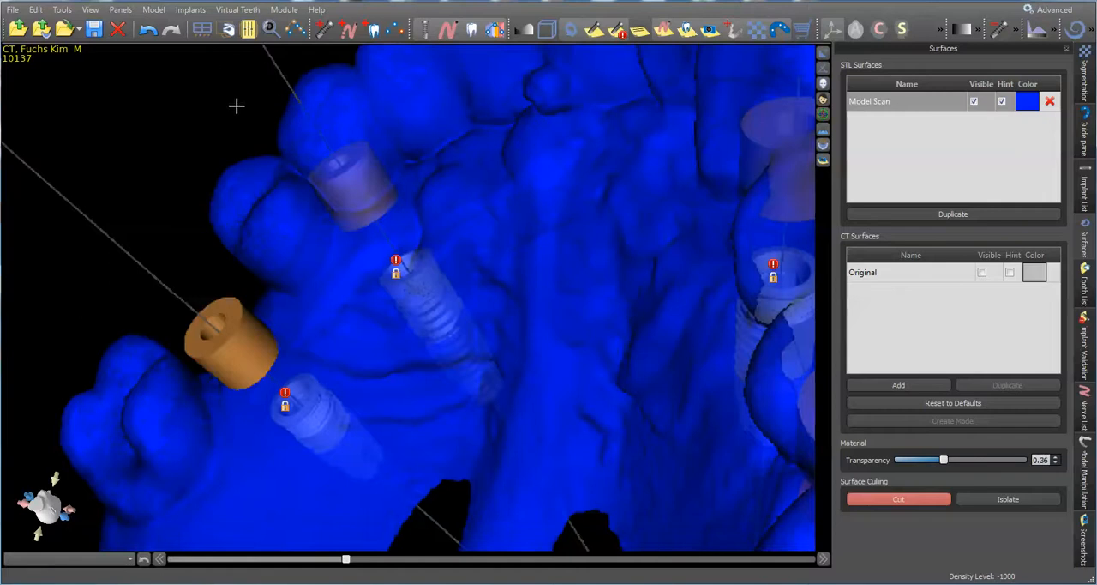
mouse_move(236, 105)
mouse_down()
mouse_move(341, 192)
mouse_move(435, 123)
mouse_move(456, 76)
mouse_move(240, 106)
mouse_up()
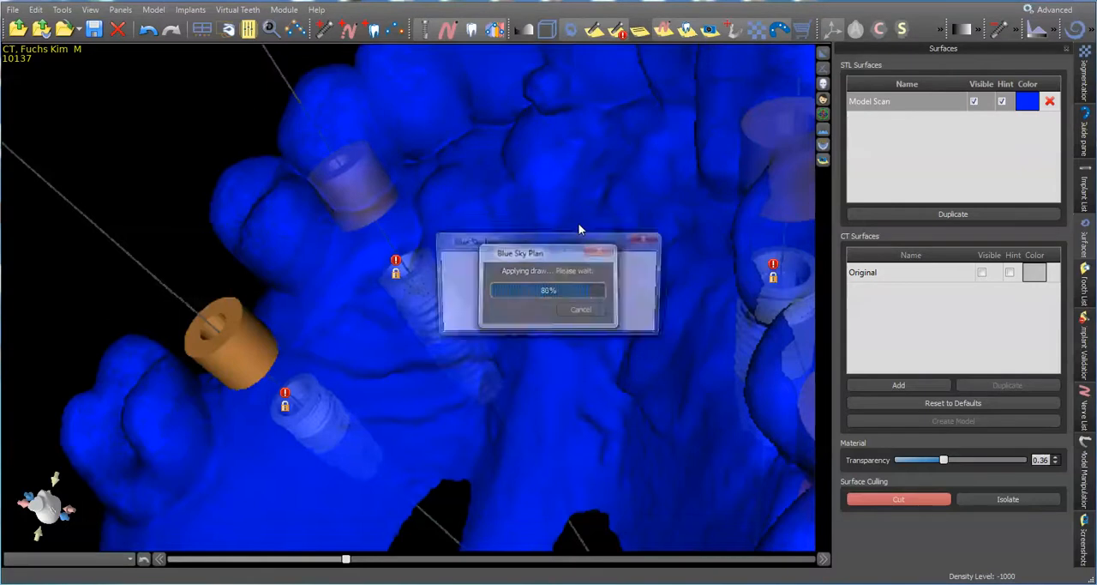
click(628, 321)
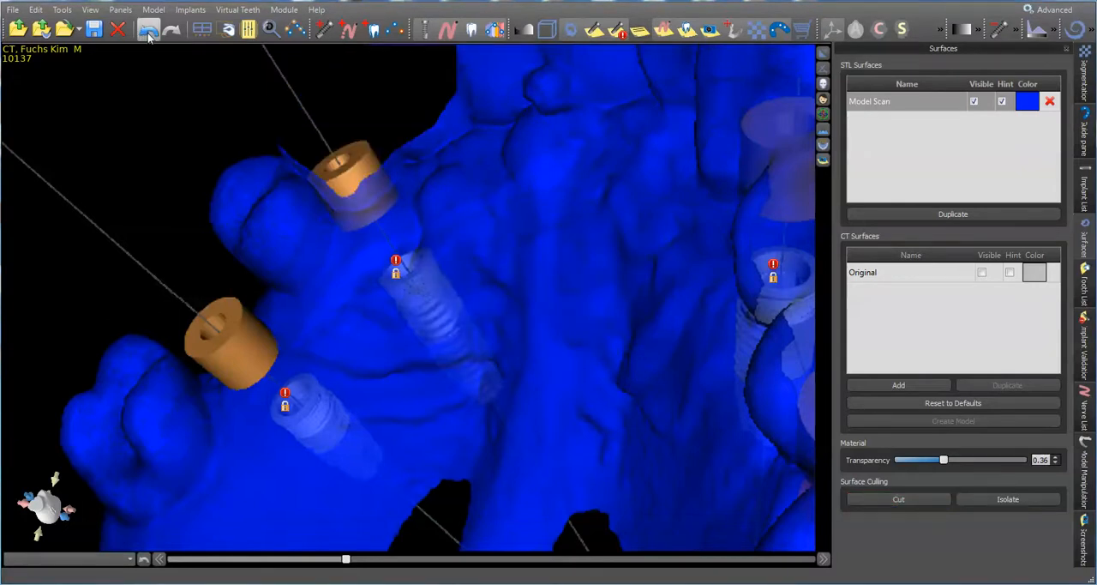
click(149, 29)
Duplicate the Model Scan surface and name the copy "Model Scan cut"
scroll(624, 230, down, 3)
drag(549, 311, 622, 328)
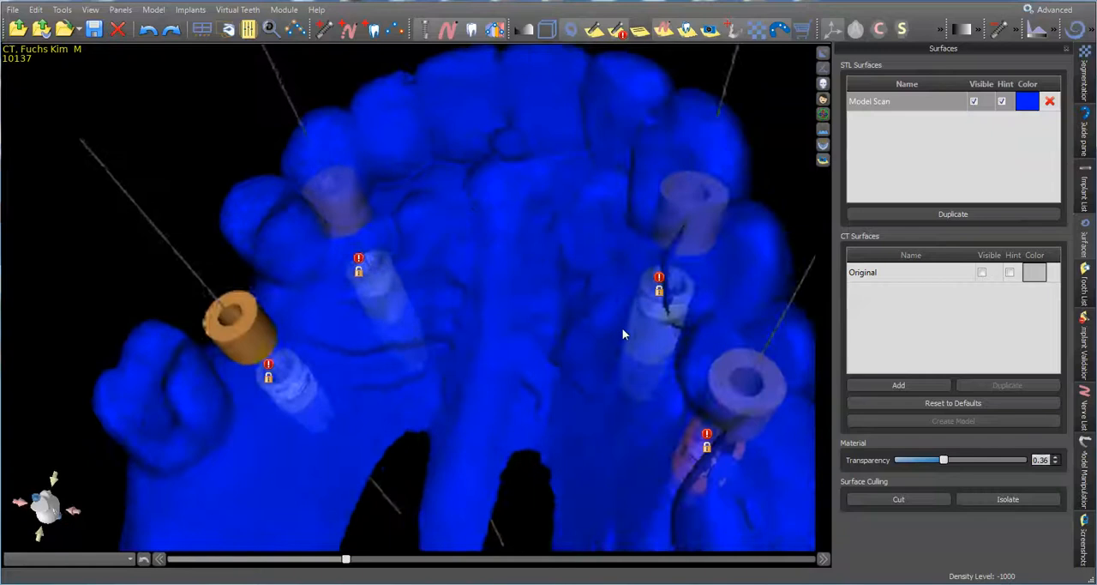
scroll(472, 208, down, 1)
drag(505, 279, 517, 301)
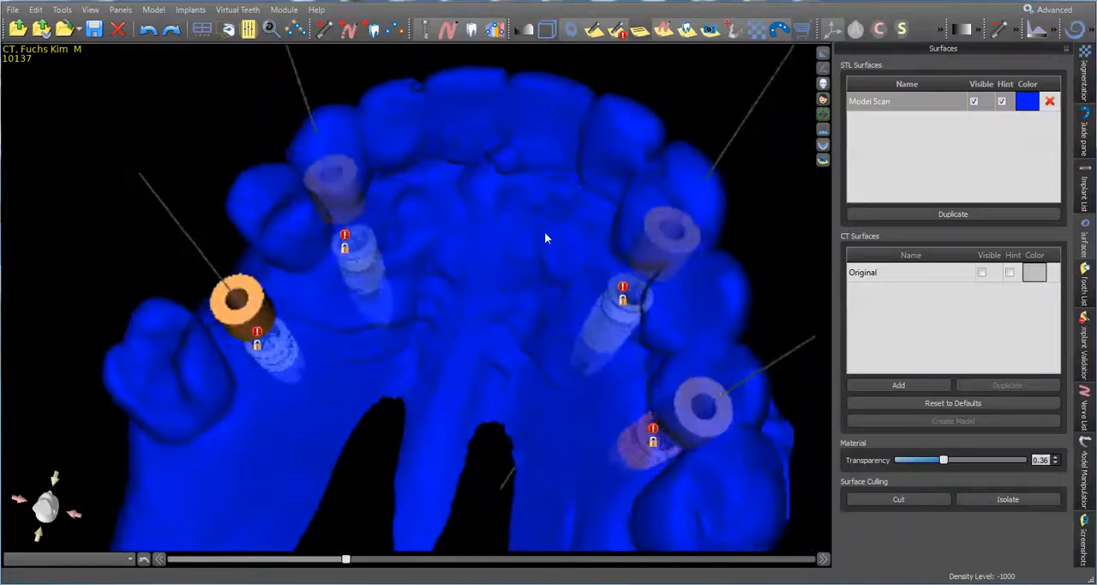
click(921, 108)
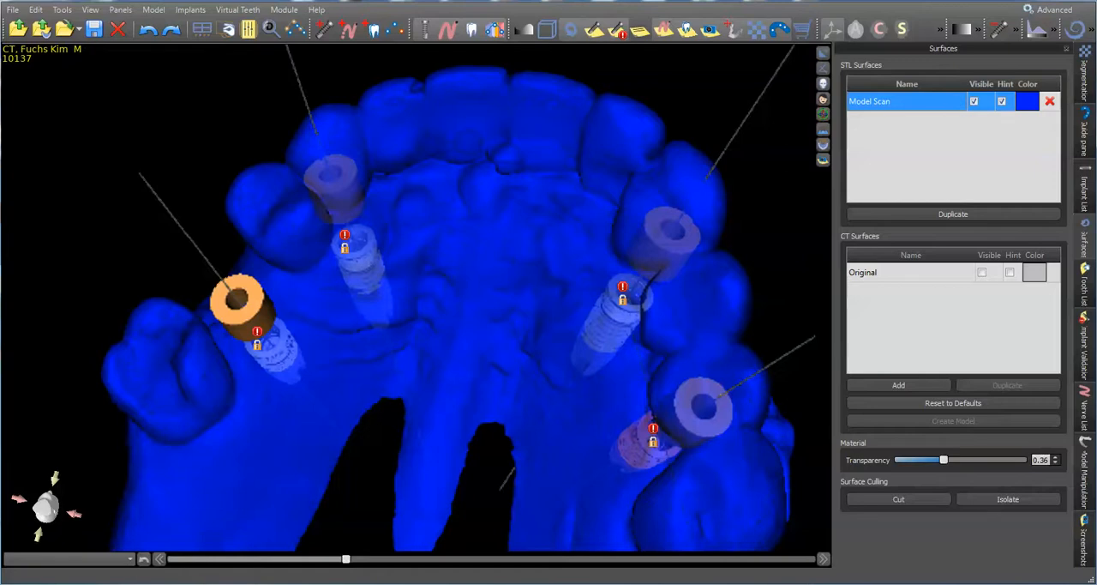
click(941, 215)
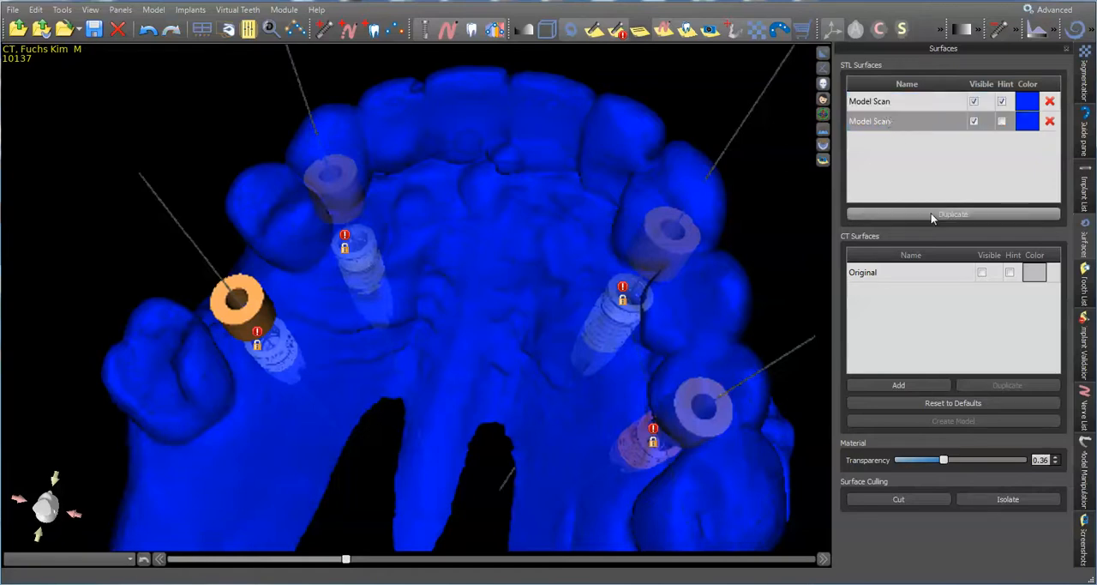
click(901, 125)
click(901, 124)
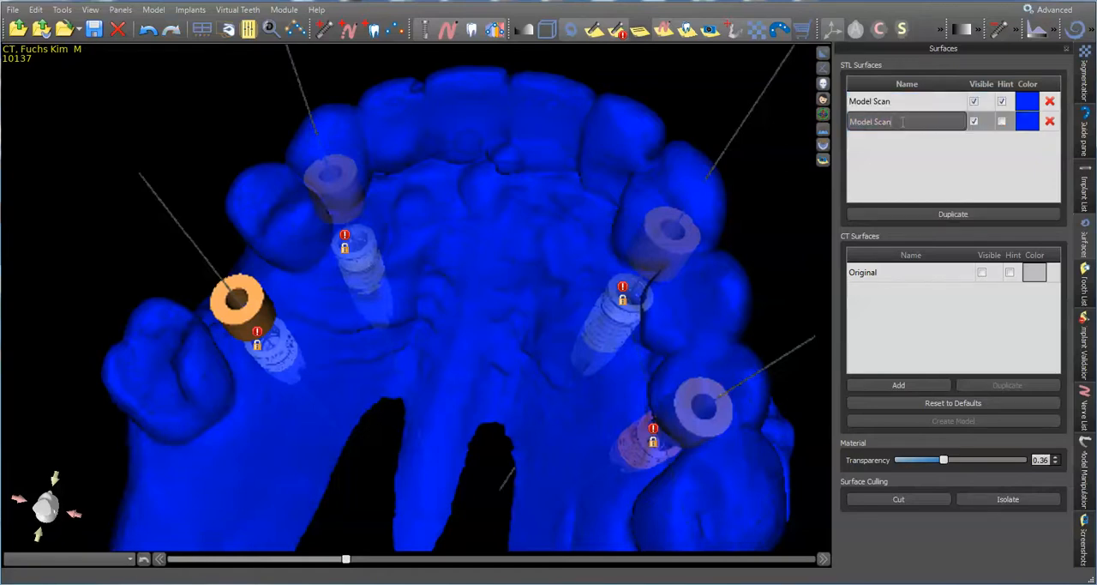
text(cut)
key(Return)
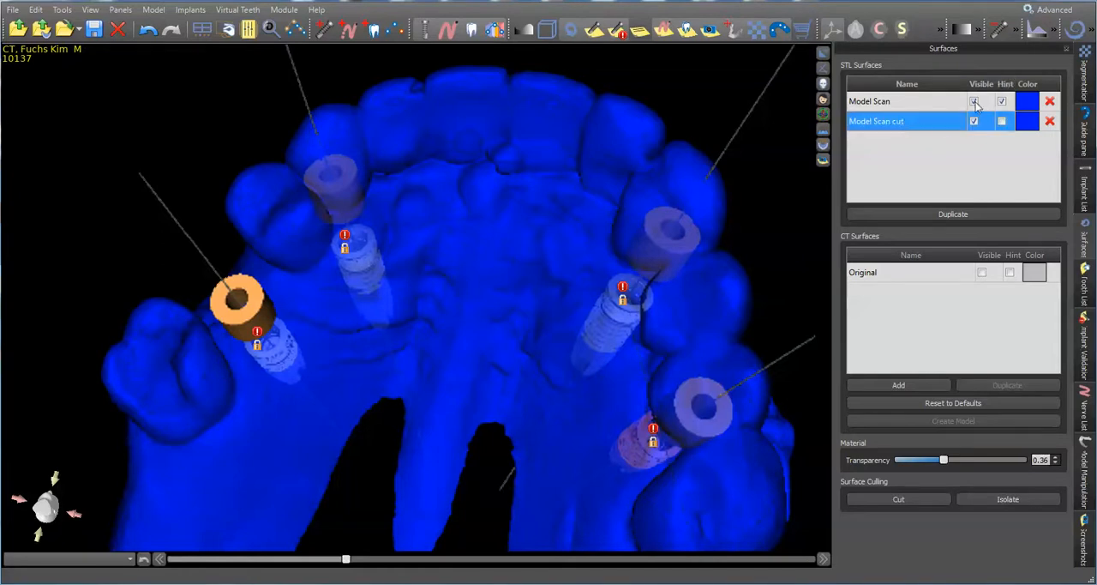
Hide the original Model Scan surface and color the Model Scan cut surface pink (#ff188f)
click(1001, 102)
click(1026, 121)
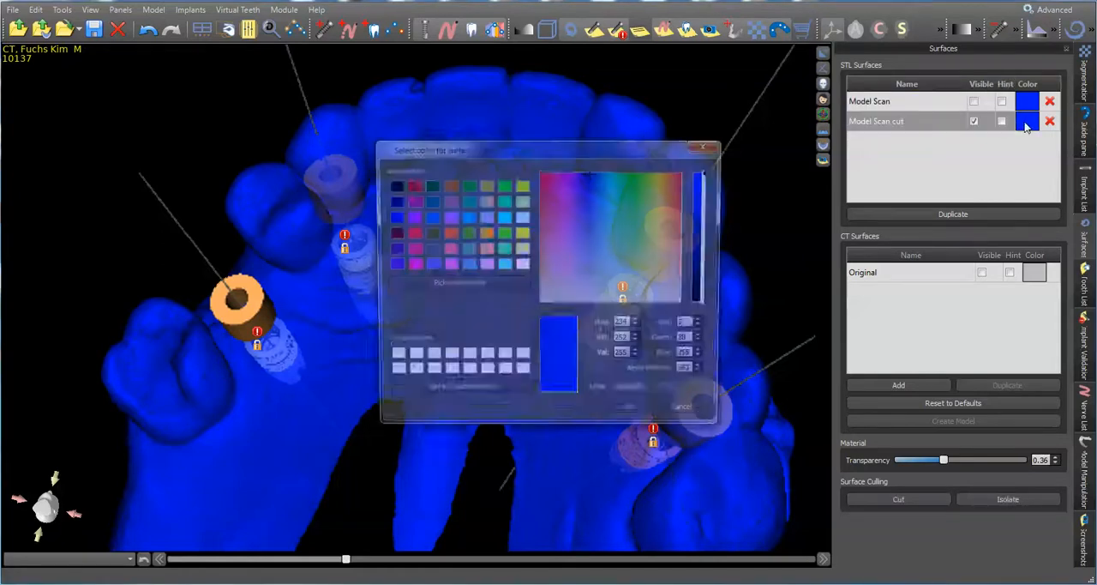
click(552, 182)
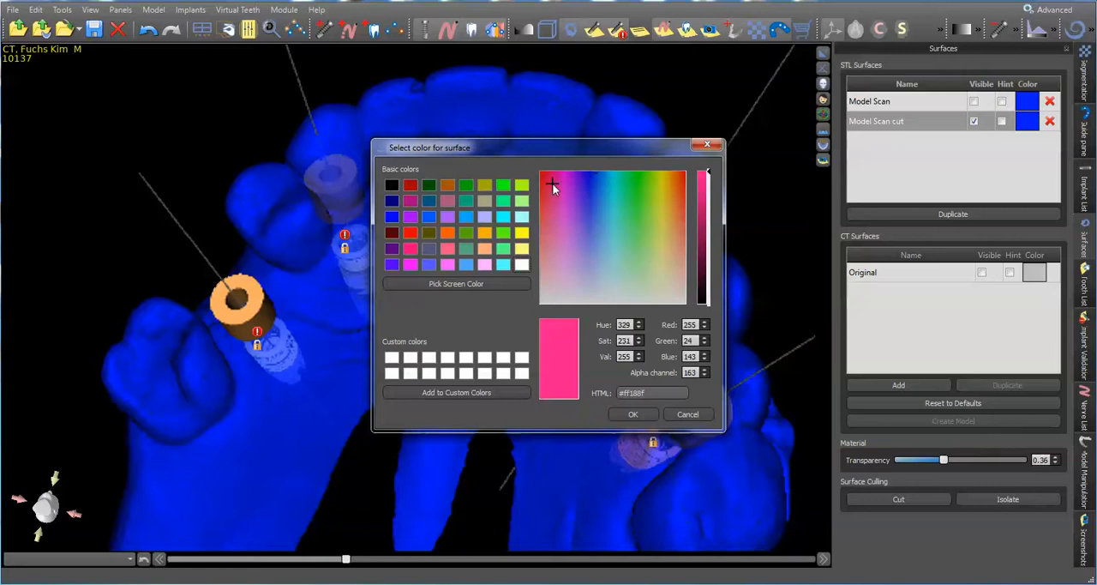
click(633, 415)
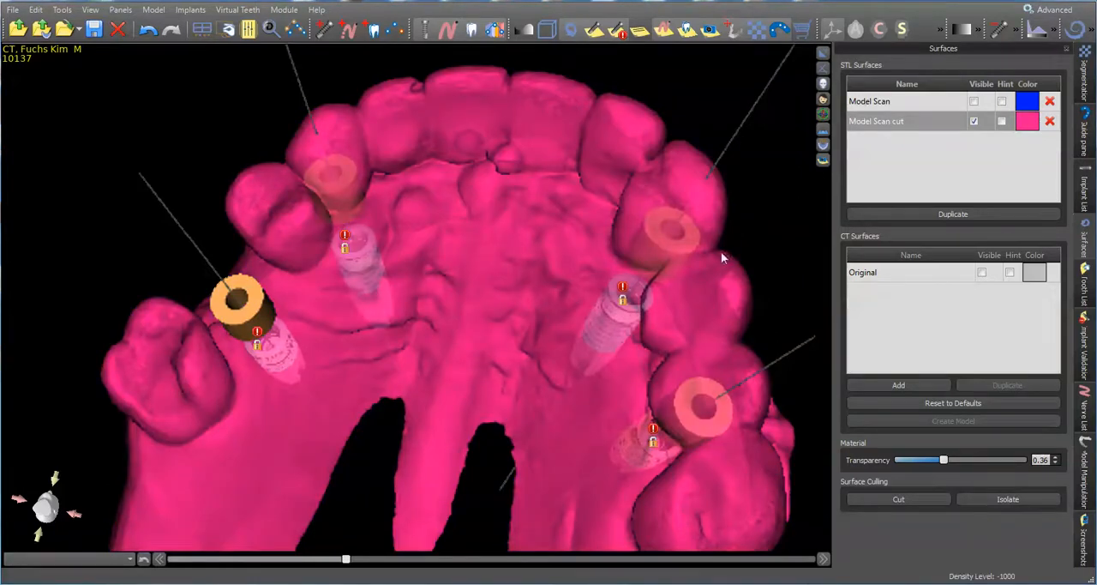
Cut the front teeth, including the tooth covering the right anterior guide tube, out of the Model Scan cut surface
scroll(394, 229, down, 3)
scroll(395, 212, up, 4)
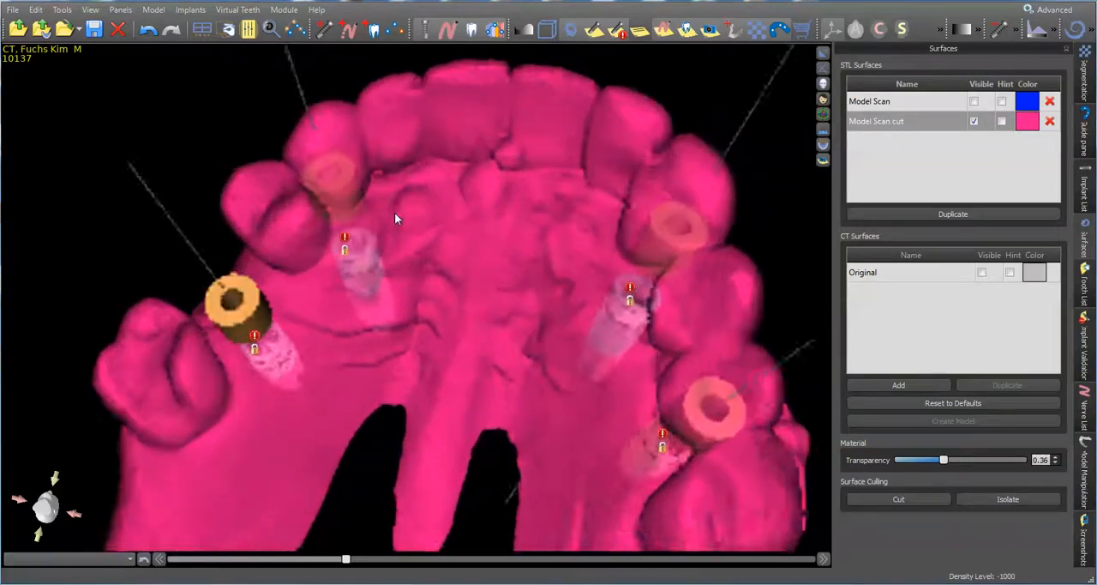
drag(413, 237, 503, 225)
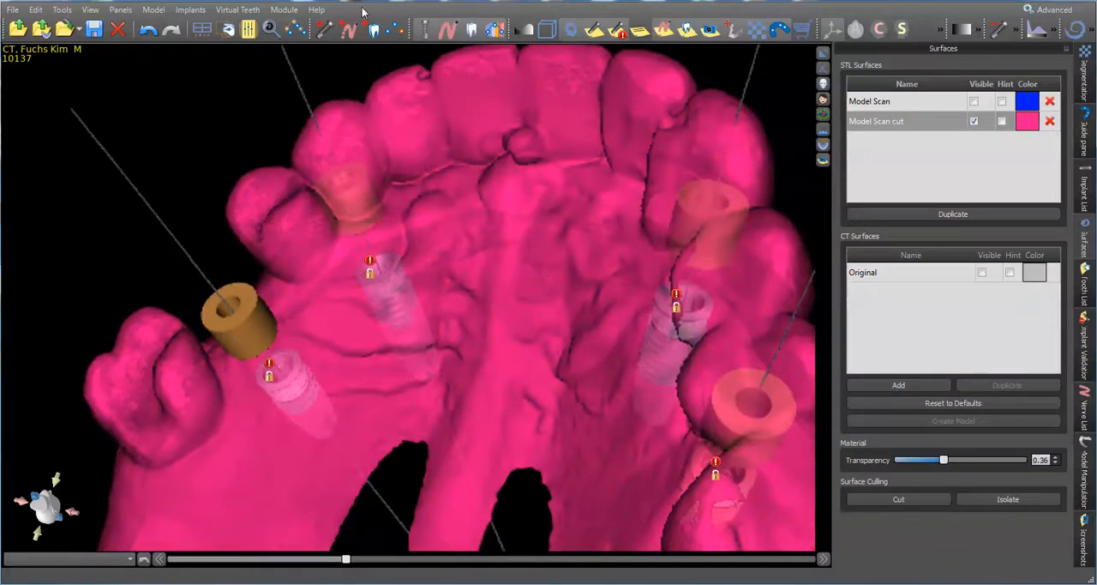
click(900, 498)
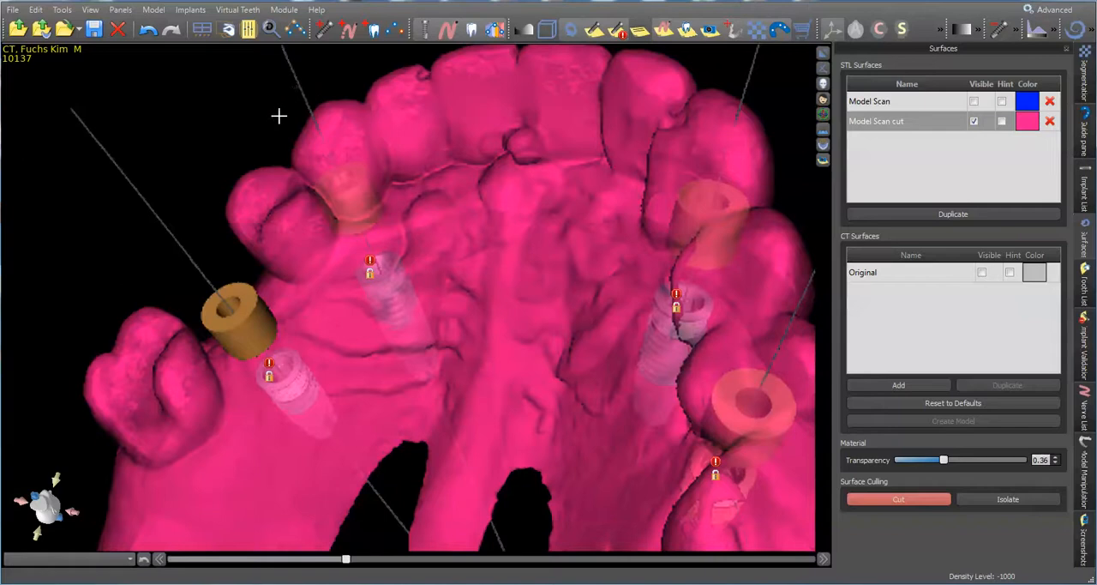
mouse_move(278, 120)
mouse_down()
mouse_move(330, 204)
mouse_move(420, 156)
mouse_move(519, 131)
mouse_move(583, 140)
mouse_move(609, 56)
mouse_move(497, 47)
mouse_move(368, 115)
mouse_up()
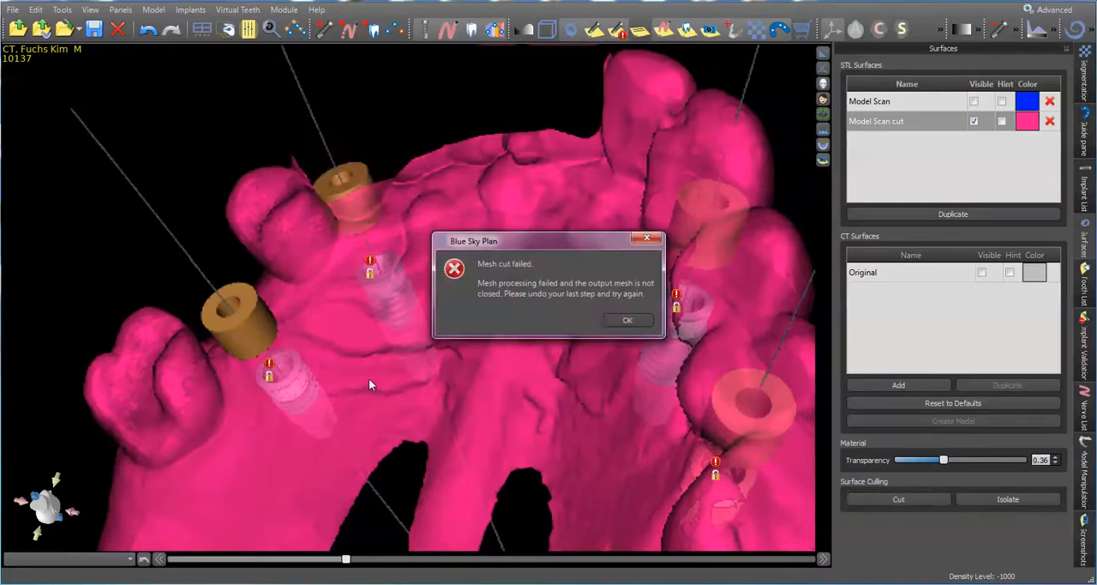
click(637, 322)
Cut away the loose slivers floating below the trimmed front teeth of the Model Scan cut surface
scroll(456, 150, down, 4)
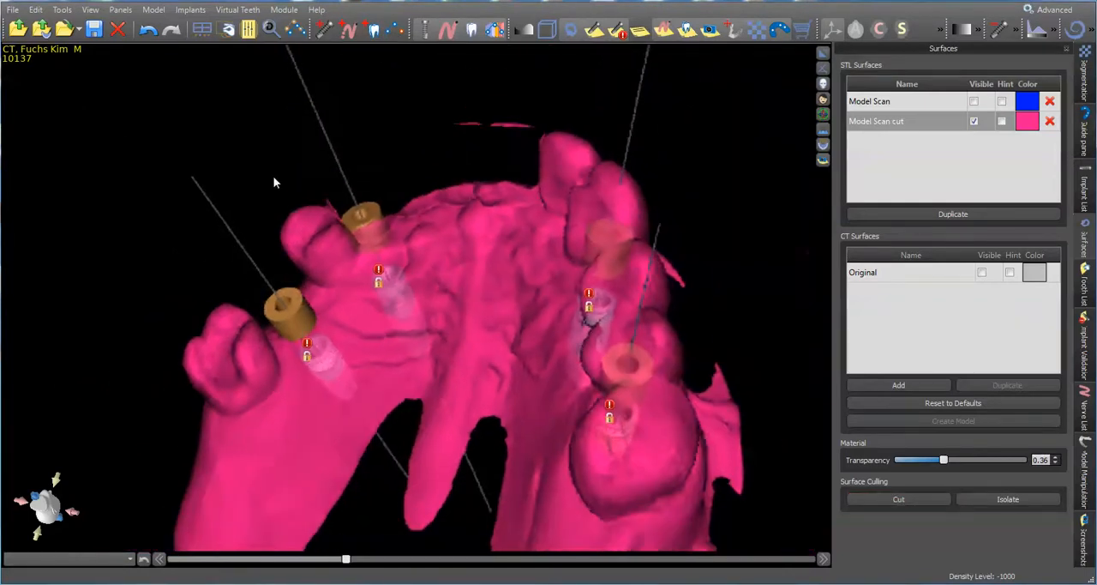
drag(273, 176, 683, 414)
scroll(616, 374, up, 3)
click(898, 499)
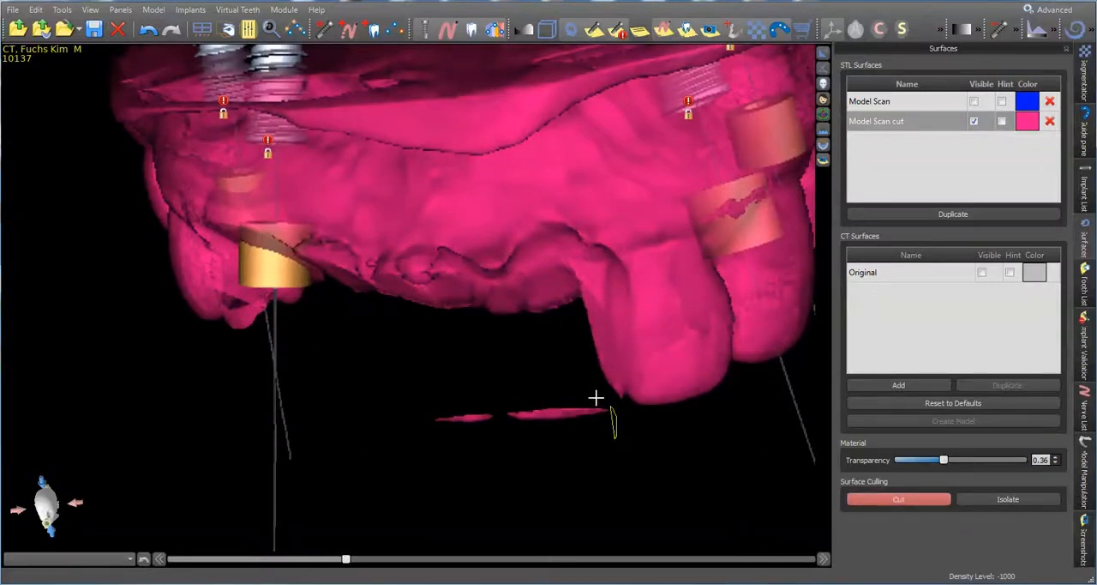
mouse_move(595, 398)
mouse_down()
mouse_move(382, 438)
mouse_move(593, 473)
mouse_up()
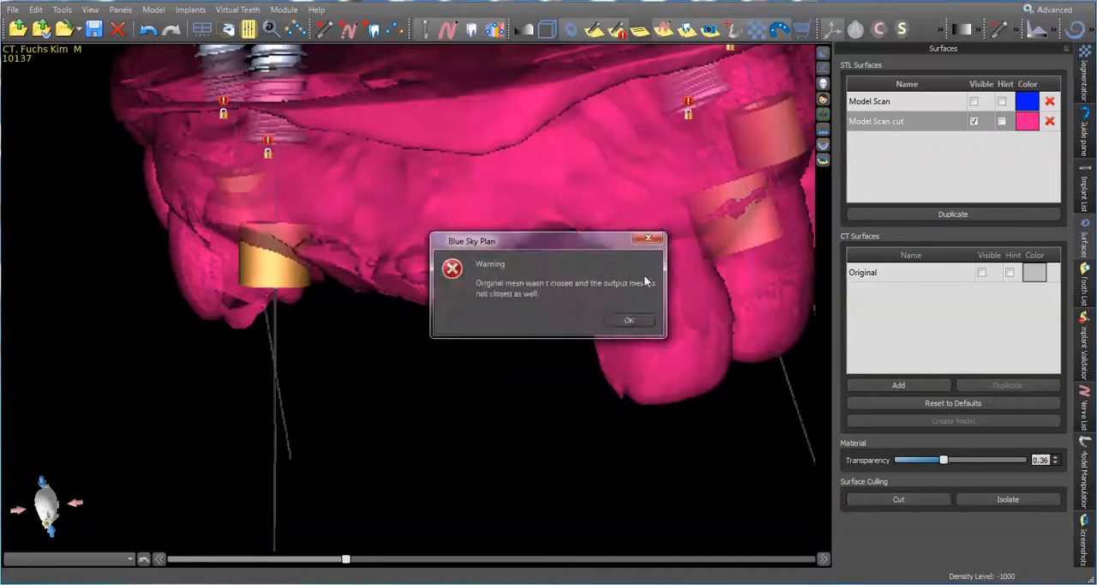
click(629, 319)
Cut away the narrow incisor piece remaining at the edge of the trimmed front gap
drag(660, 205, 549, 273)
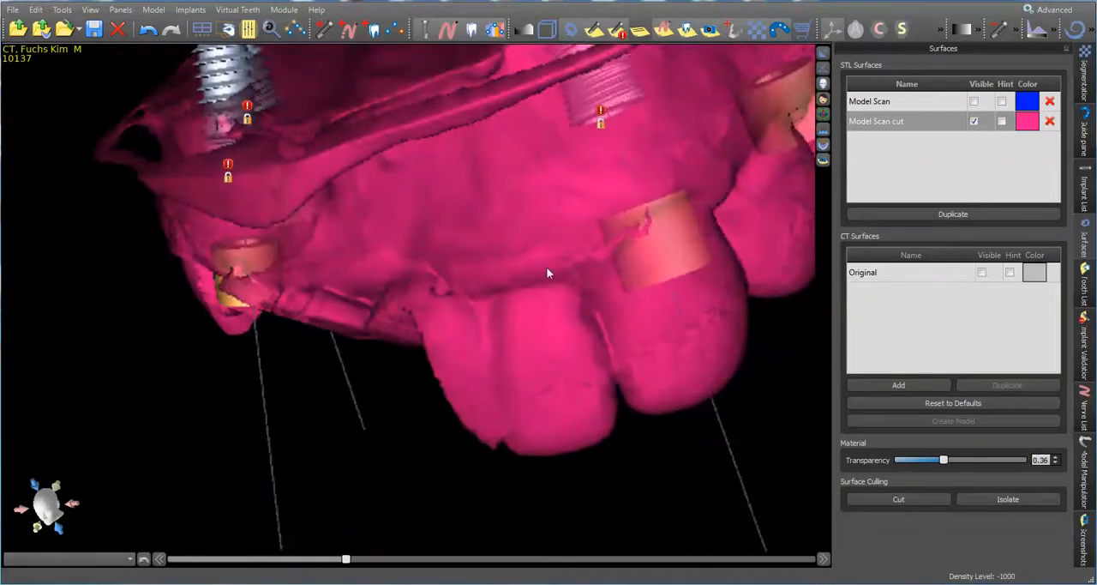
click(861, 498)
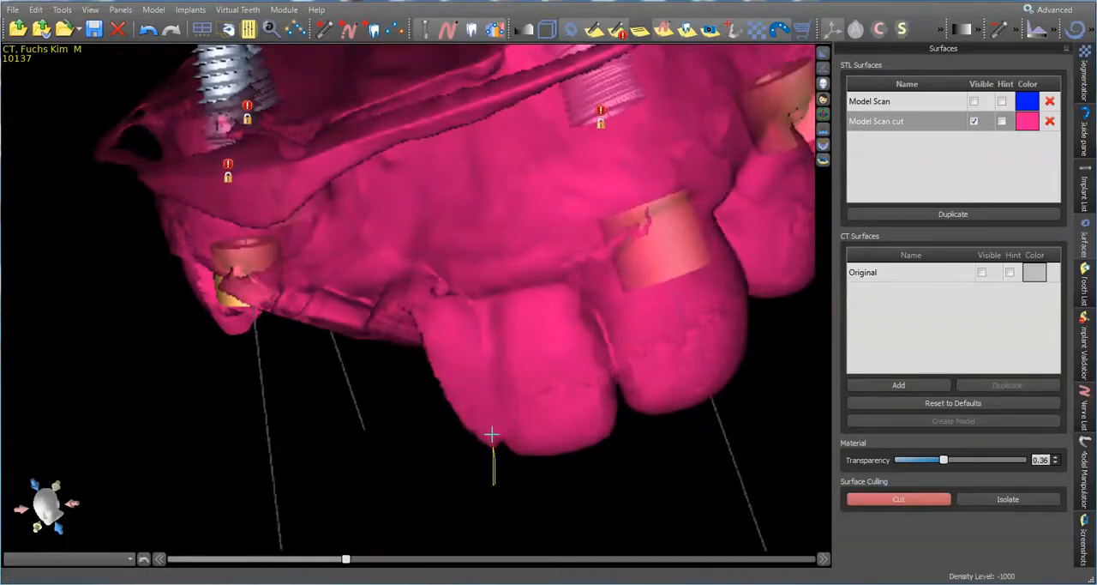
mouse_move(477, 327)
mouse_down()
mouse_move(419, 314)
mouse_move(423, 470)
mouse_move(503, 470)
mouse_up()
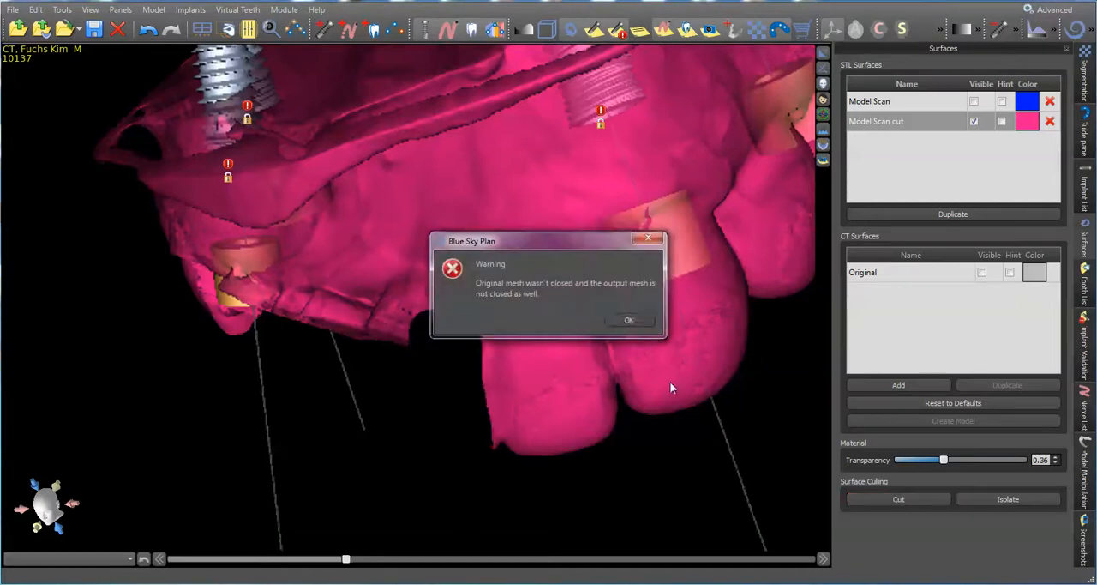
click(641, 320)
Cut away the three adjacent teeth around the two guide tubes on the patient's left side
drag(730, 409, 489, 394)
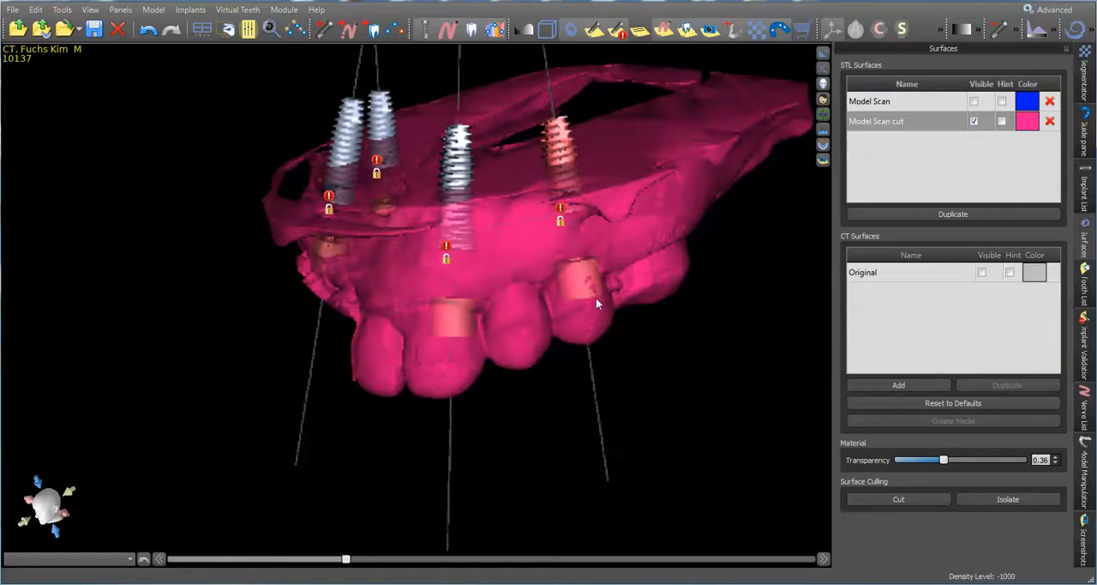
drag(415, 401, 519, 361)
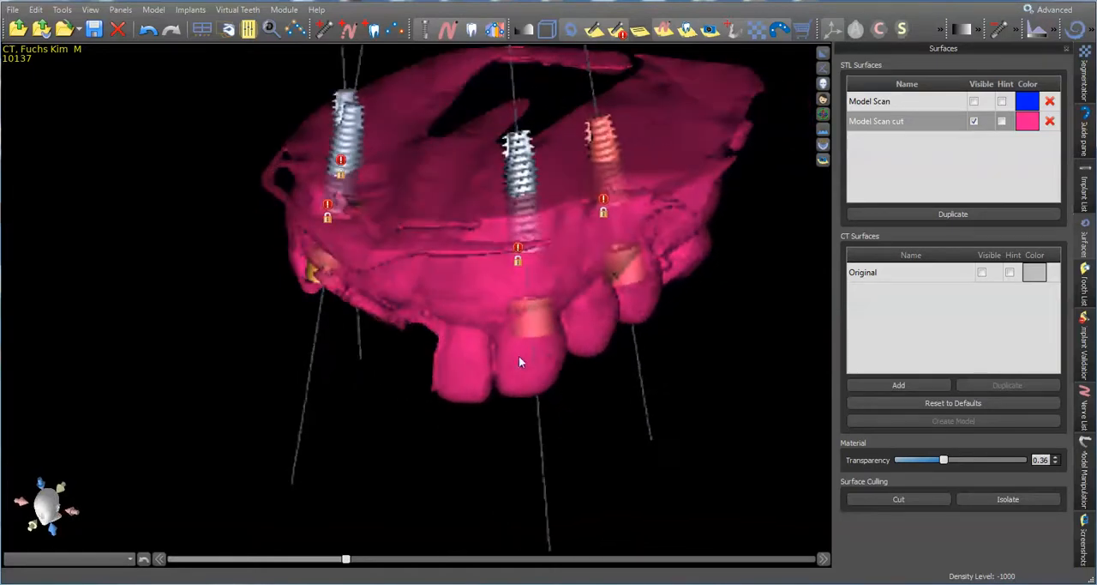
drag(599, 326, 490, 421)
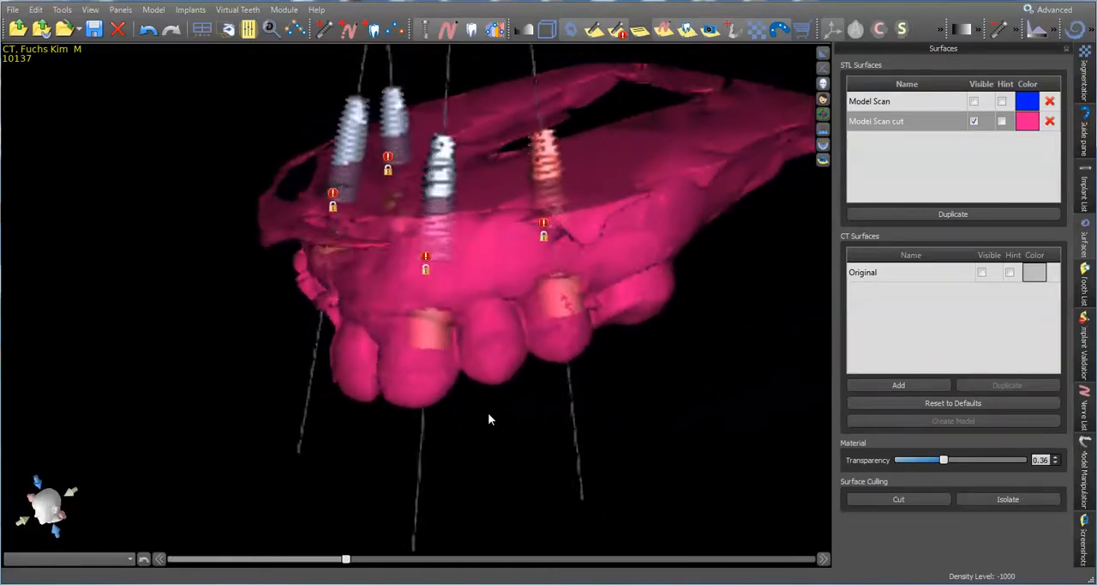
click(924, 500)
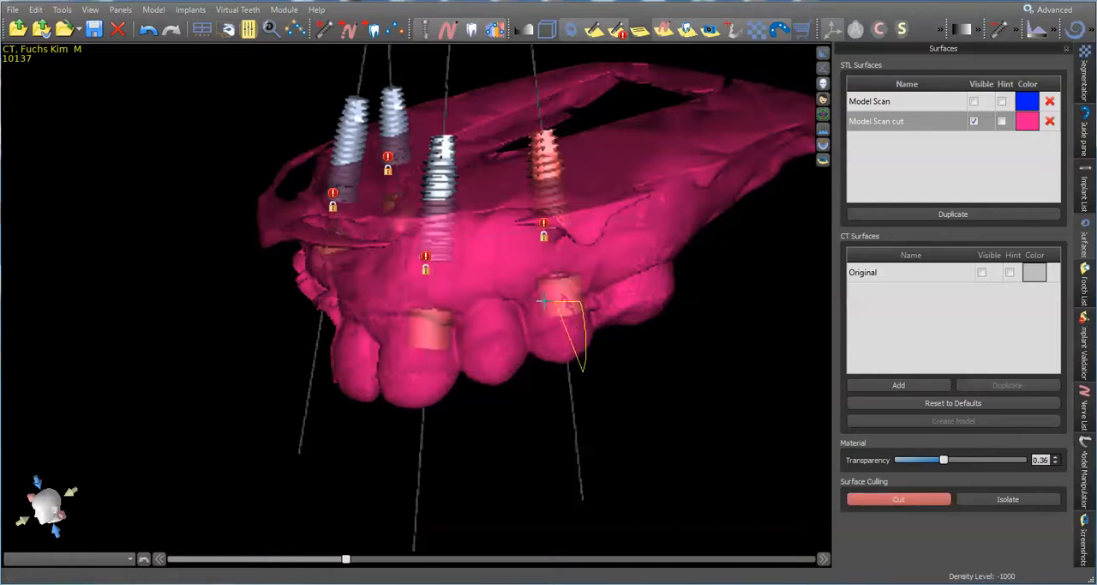
mouse_move(489, 318)
mouse_down()
mouse_move(433, 324)
mouse_move(400, 342)
mouse_move(380, 401)
mouse_move(500, 426)
mouse_move(632, 376)
mouse_up()
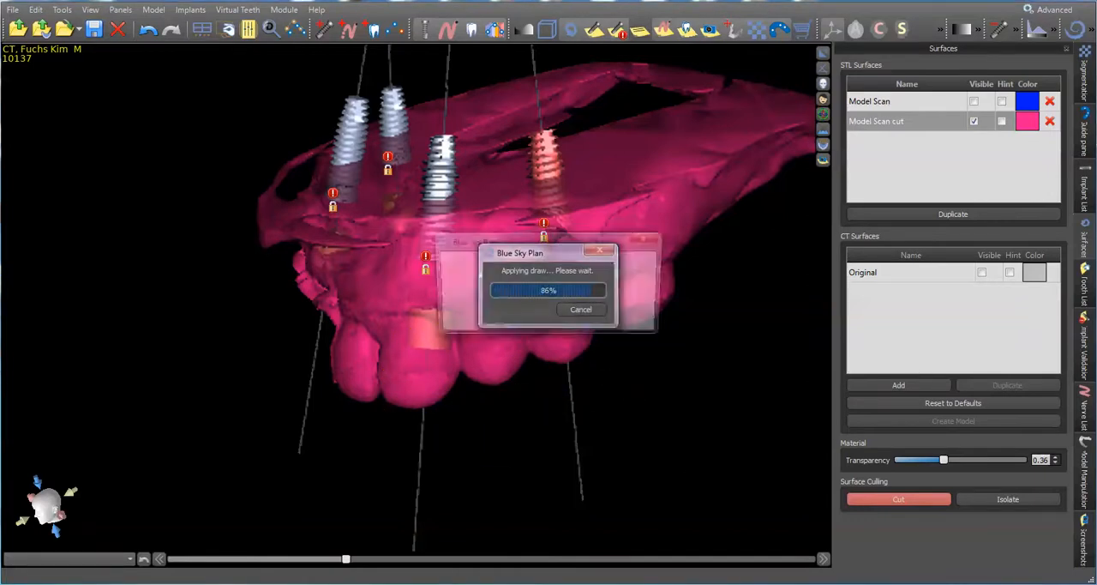
key(Return)
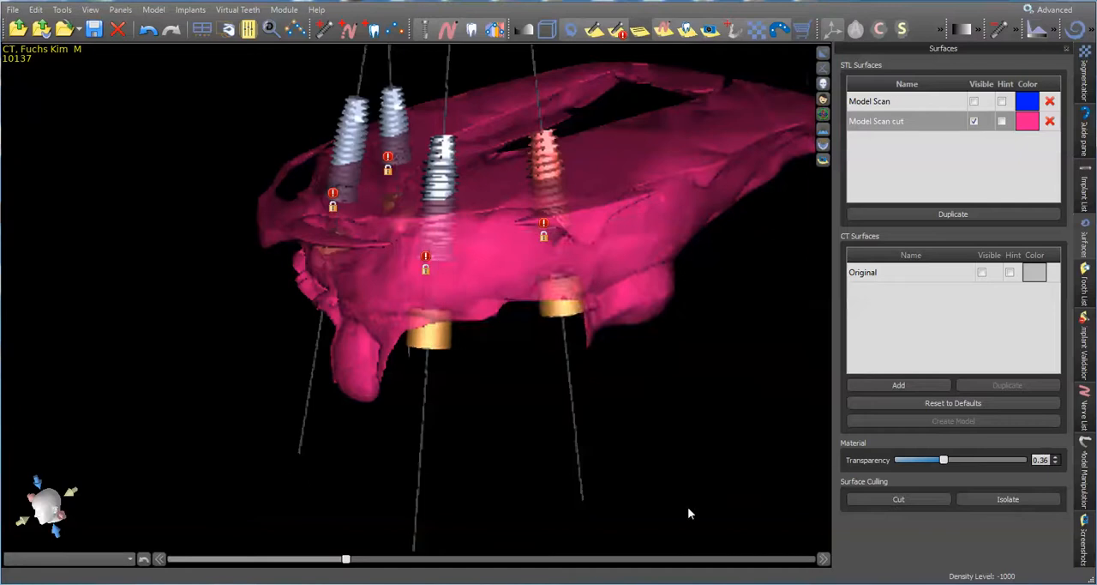
Examine the exposed guide tubes on the cut model and the four implants in the panoramic view
drag(730, 512, 718, 233)
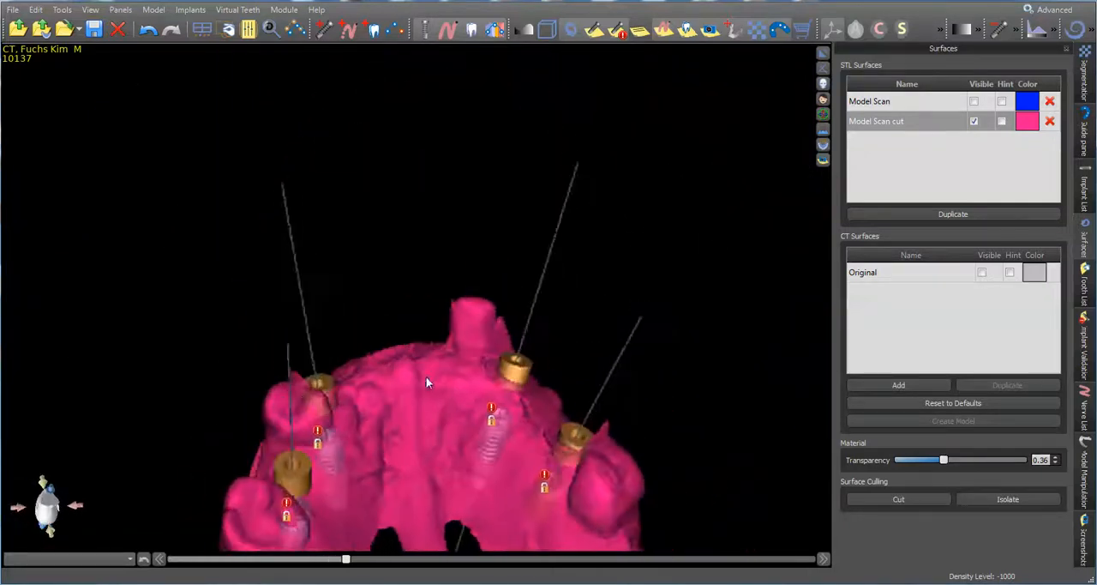
drag(473, 334, 608, 422)
drag(419, 399, 375, 438)
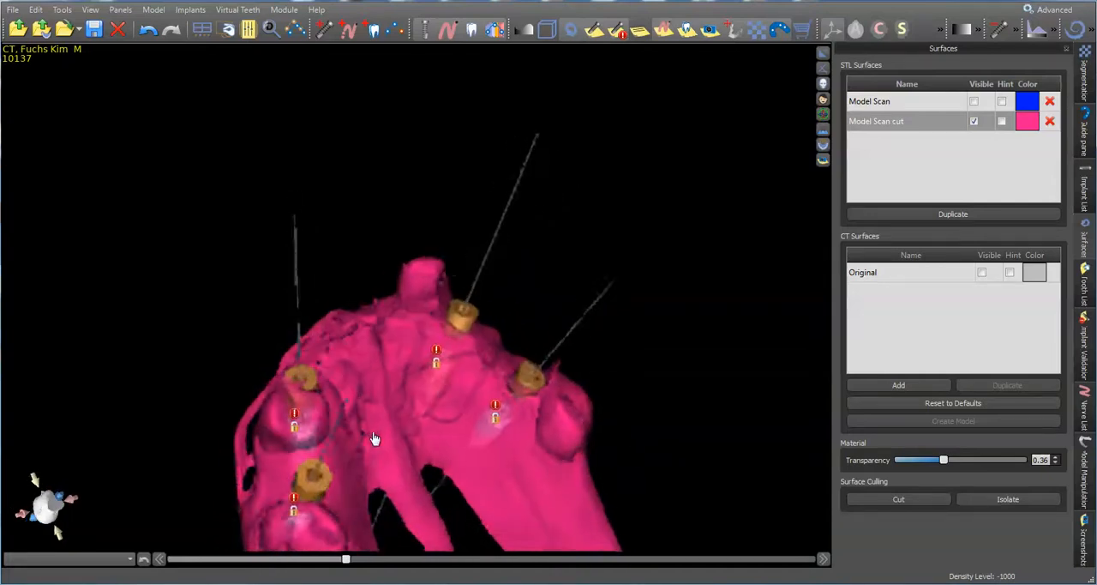
drag(394, 275, 480, 255)
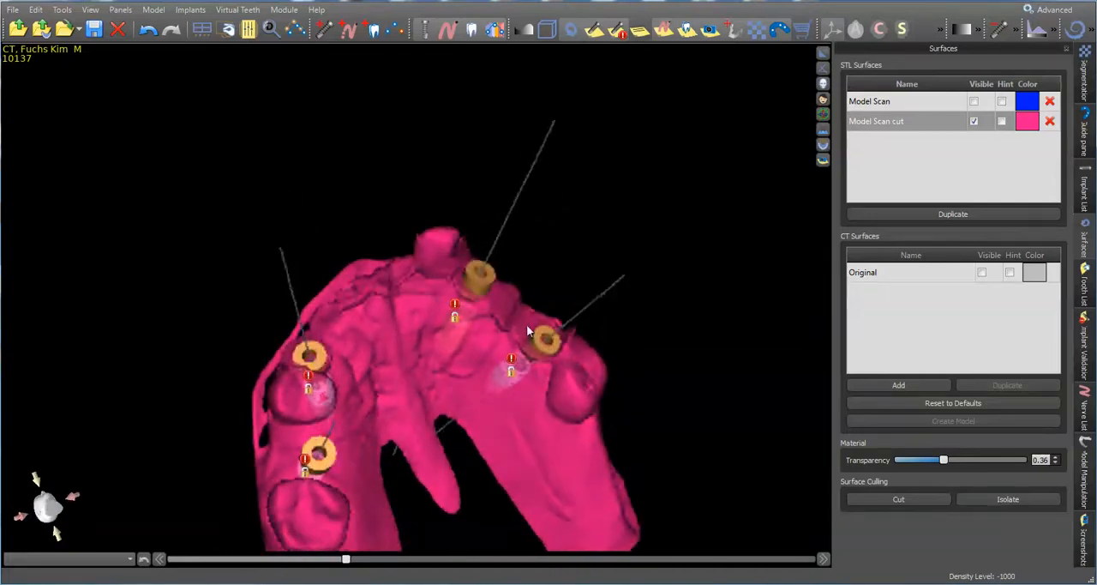
drag(419, 318, 408, 261)
click(823, 53)
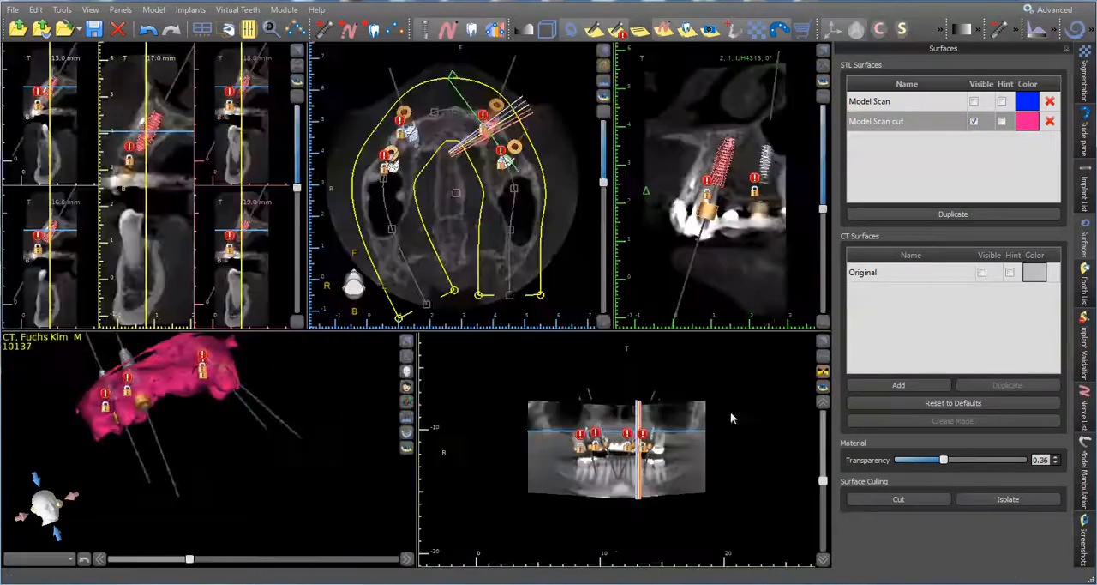
click(825, 342)
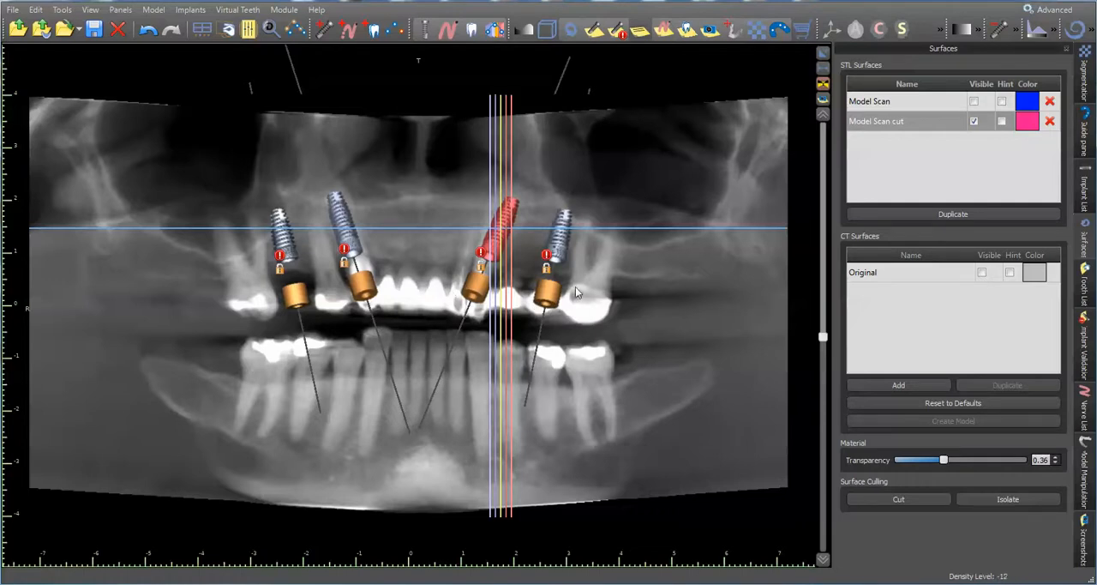
click(821, 58)
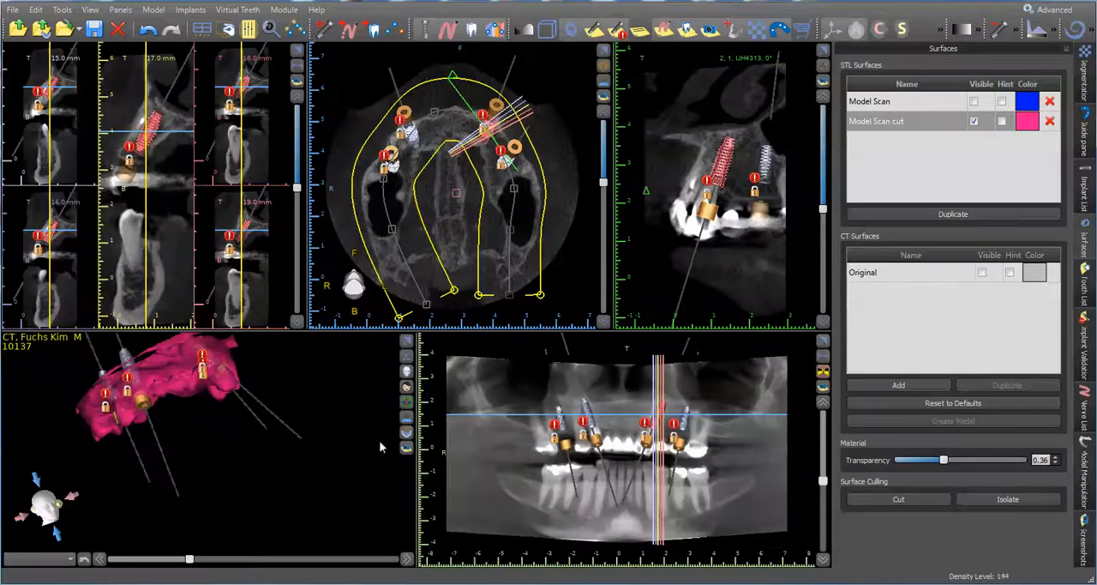
Enlarge the 3D view and set the transparency of the Model Scan cut surface to 0.00
click(407, 341)
drag(431, 517, 359, 193)
drag(402, 350, 375, 348)
scroll(379, 352, up, 3)
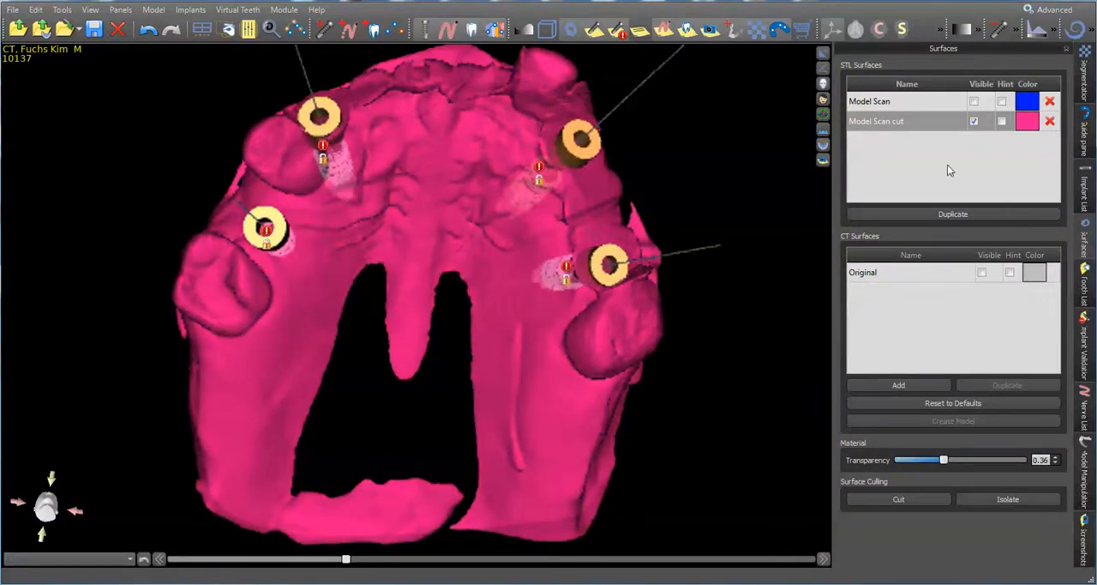
click(927, 120)
drag(943, 460, 900, 461)
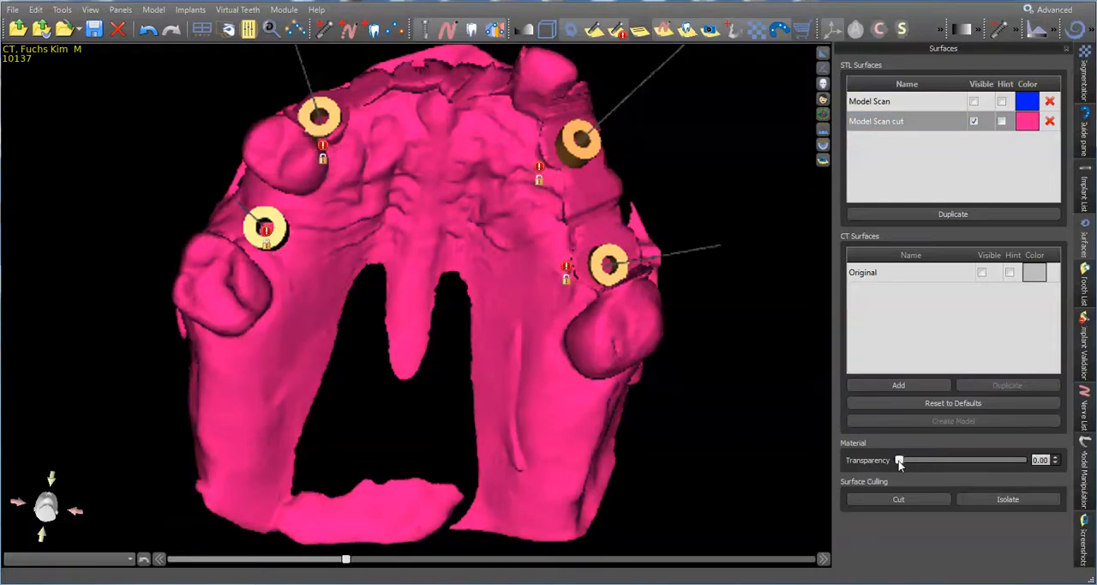
Color the Model Scan cut surface green
click(1023, 126)
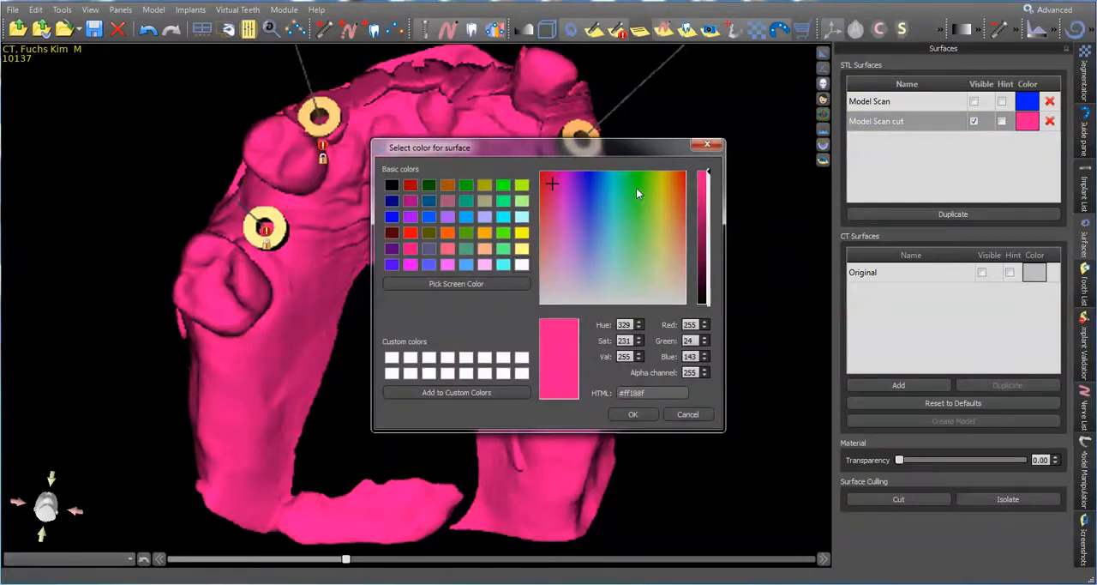
click(636, 185)
click(632, 414)
drag(548, 352, 404, 236)
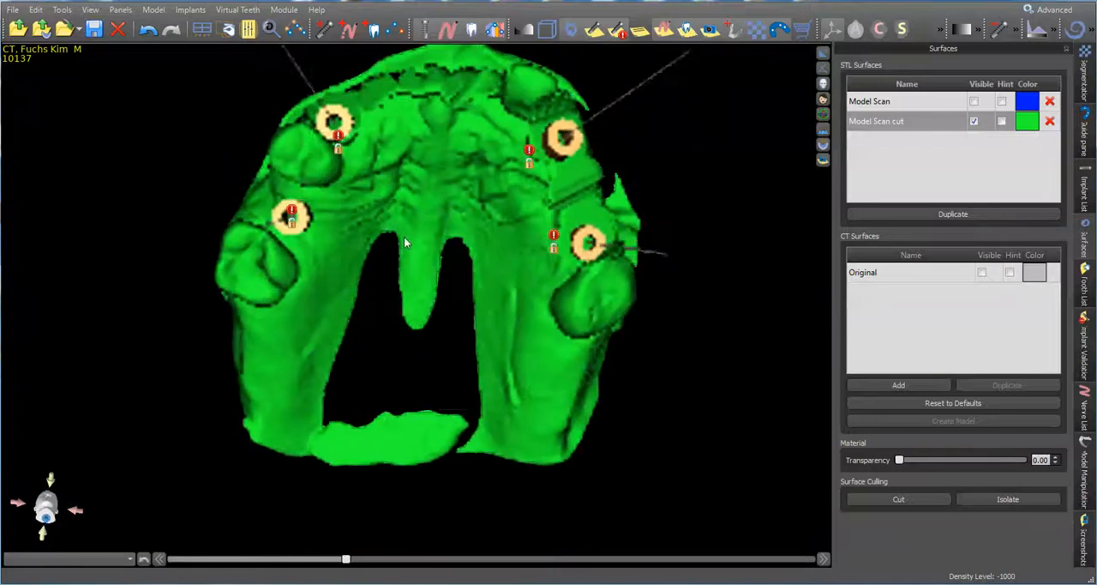
Color the Model Scan cut surface near-white (#fffffc)
click(1028, 122)
click(667, 301)
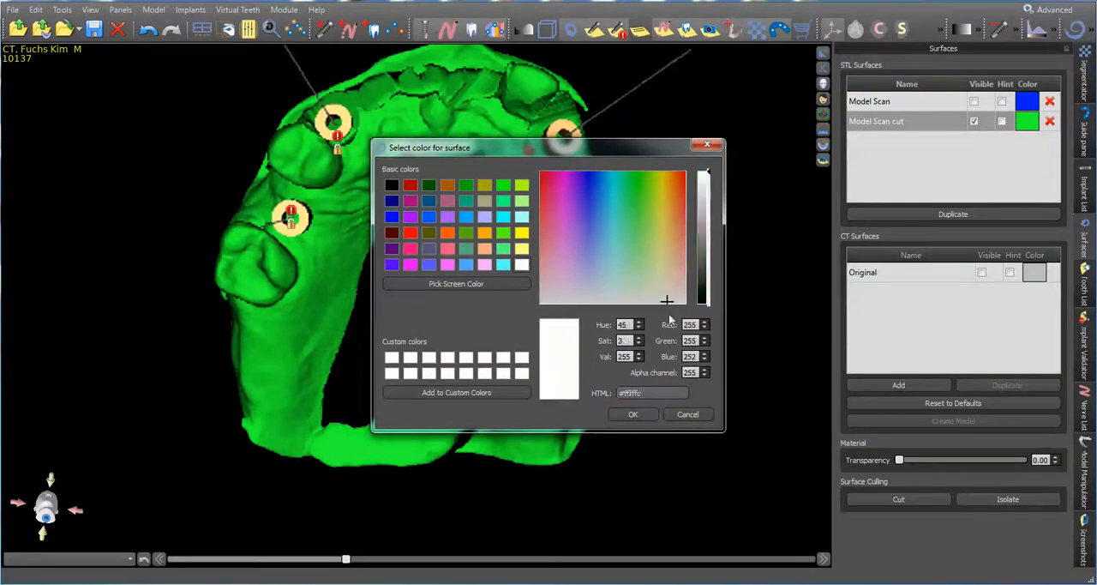
click(645, 417)
Examine the cut tooth stumps and guide tubes of the opaque model from the front, cheek, apical and occlusal sides
drag(451, 248, 463, 527)
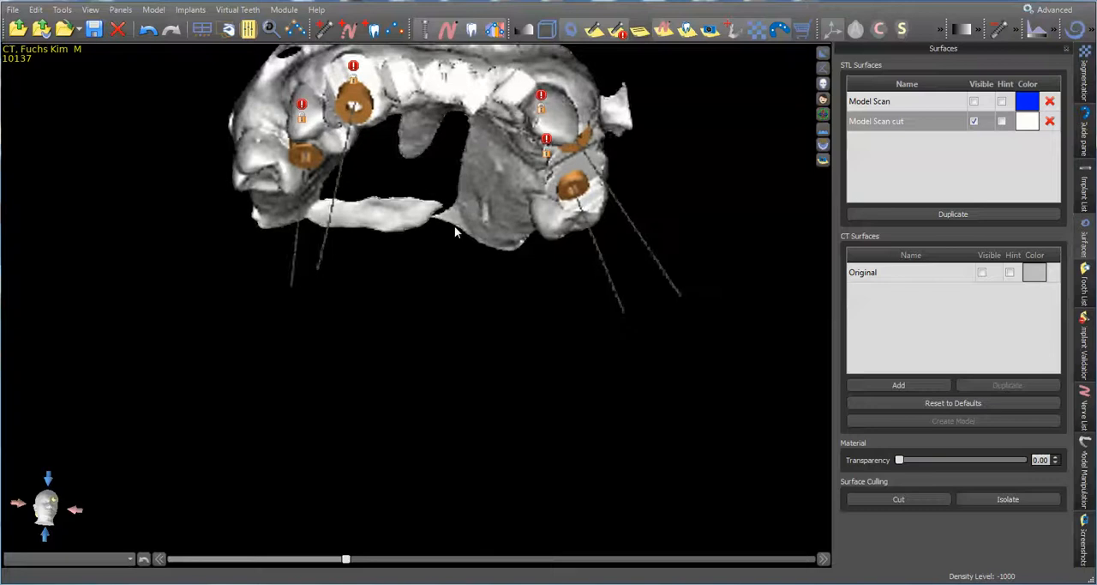
drag(454, 225, 566, 299)
scroll(503, 385, up, 5)
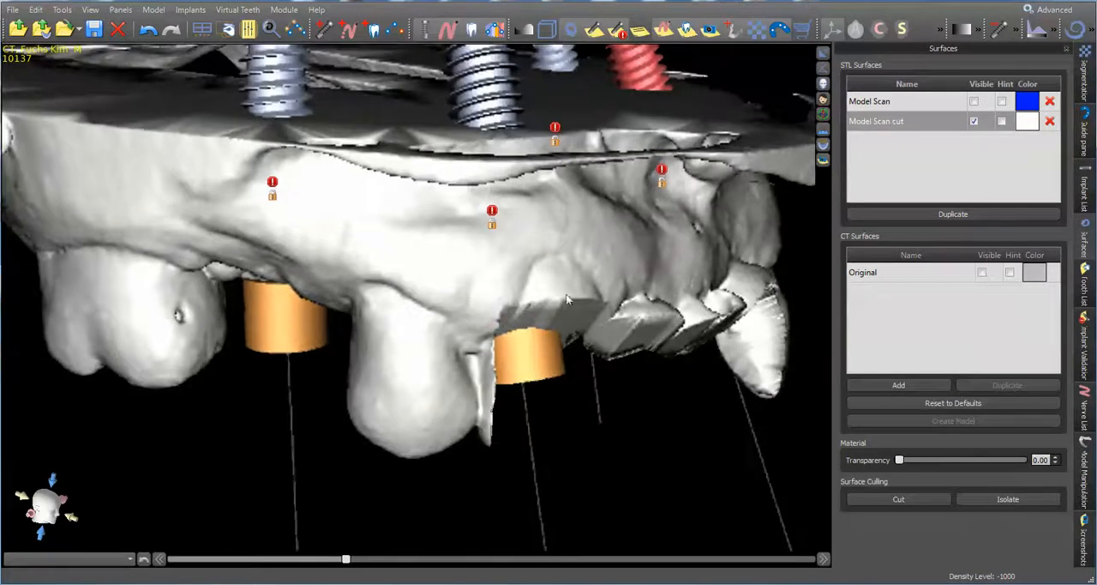
drag(658, 324, 395, 378)
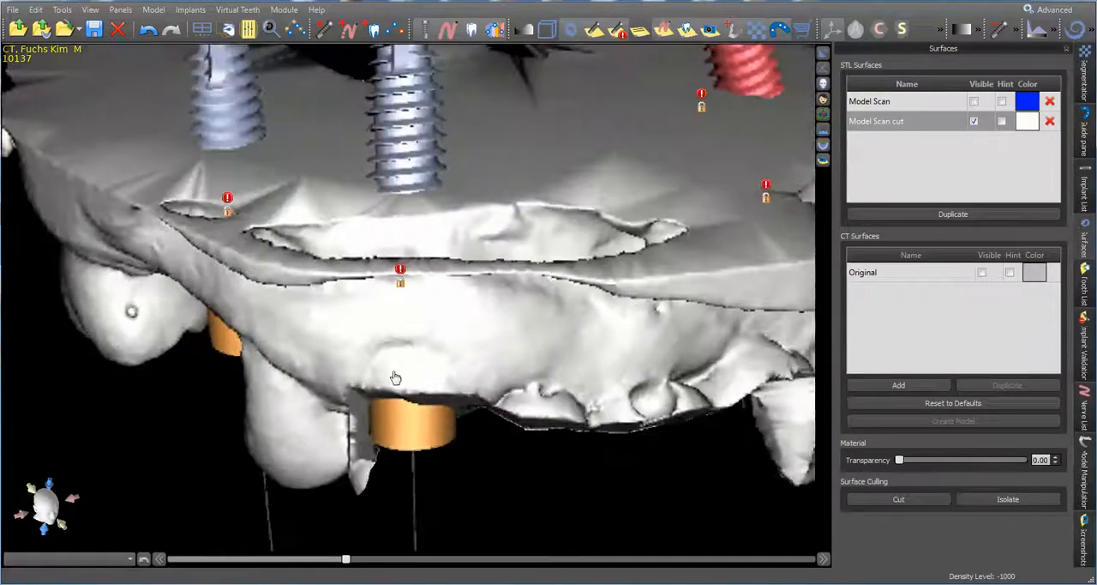
drag(638, 420, 390, 146)
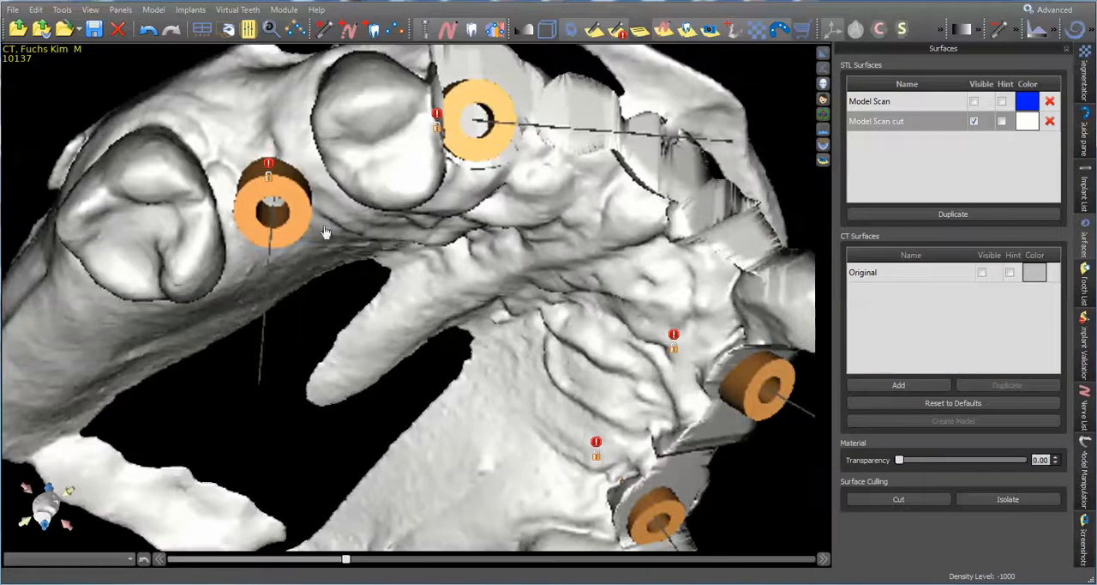
drag(324, 232, 553, 156)
drag(538, 255, 621, 212)
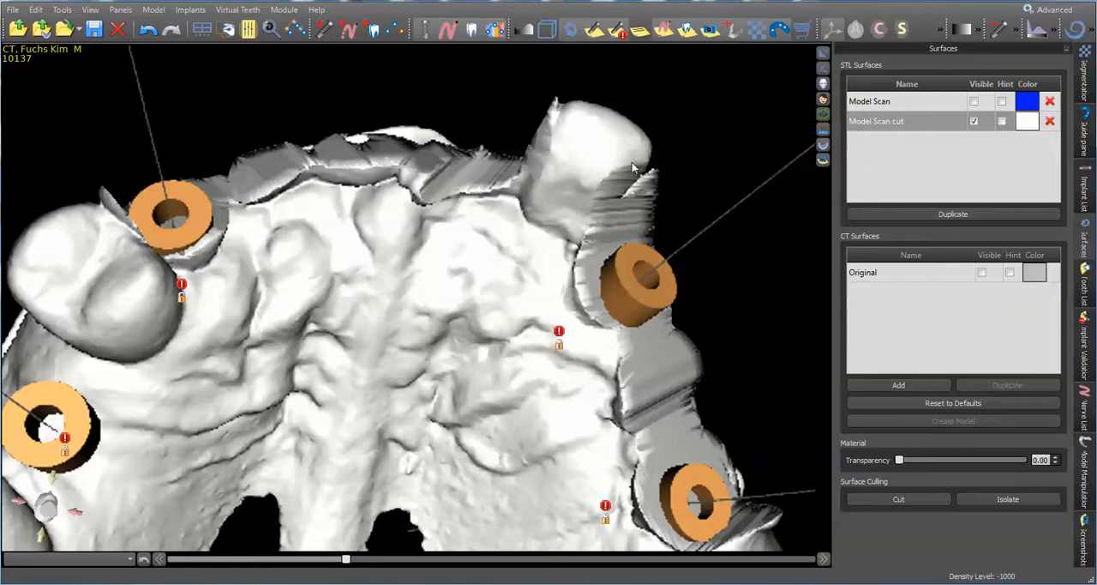
drag(572, 181, 165, 204)
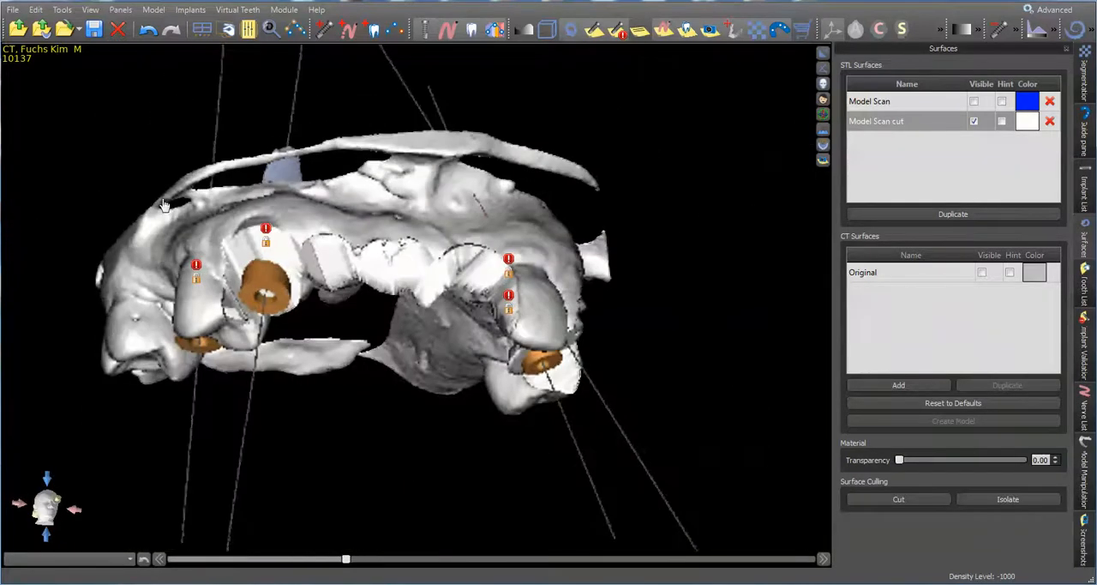
drag(398, 341, 482, 44)
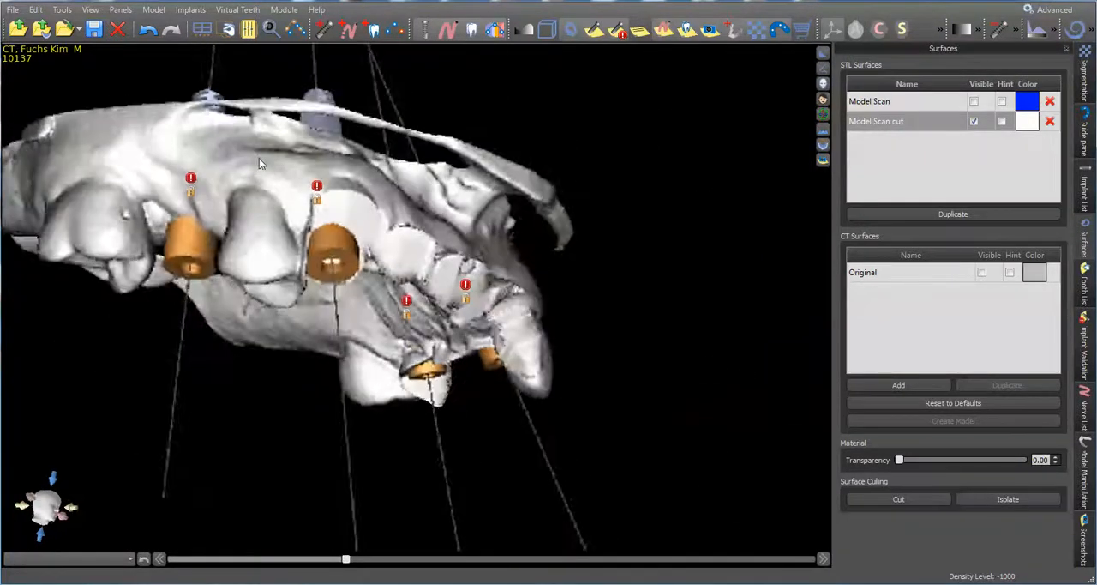
drag(259, 159, 367, 195)
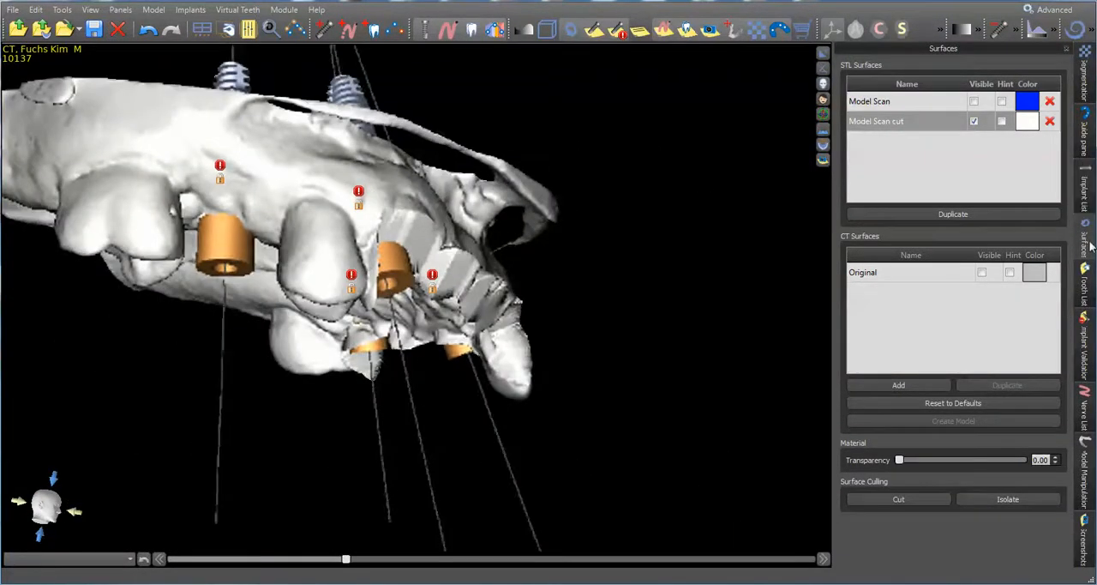
Choose Model Scan cut as the fabrication model for a maxilla surgical guide
click(1086, 129)
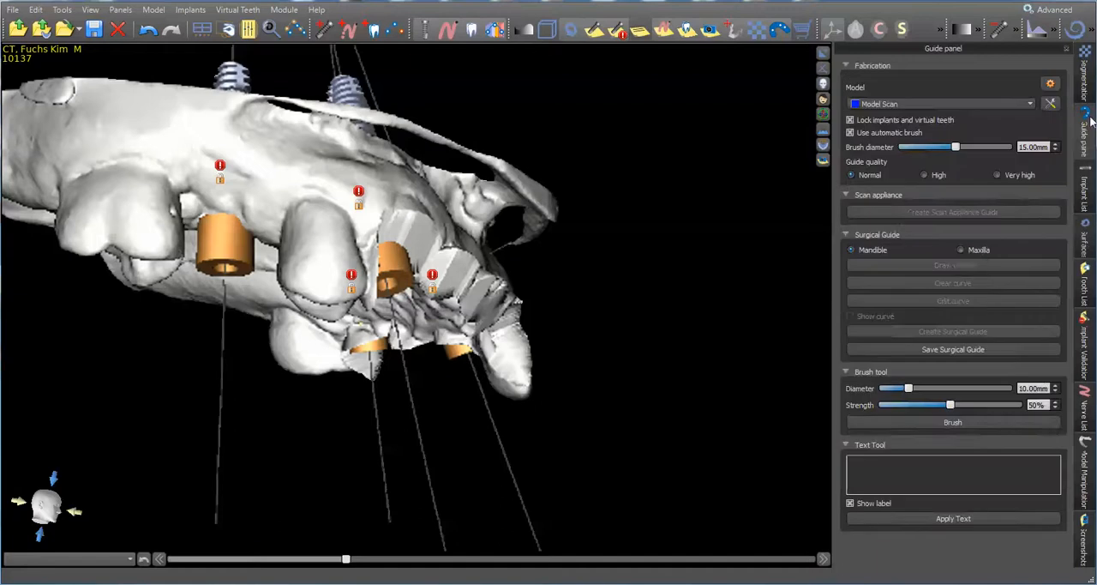
click(953, 104)
click(955, 122)
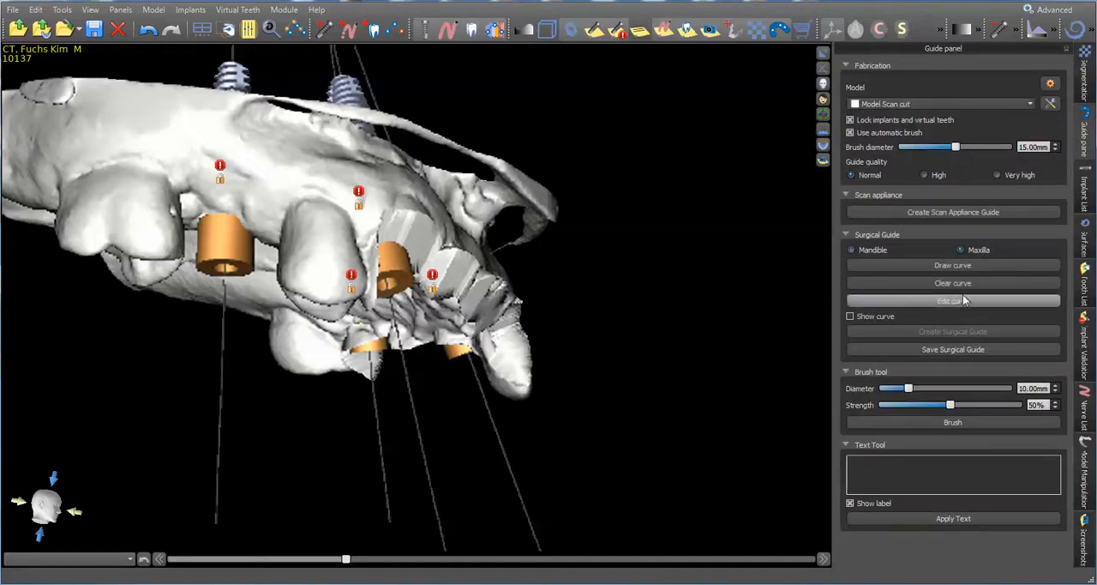
Draw the surgical guide outline curve around the whole dental arch, along the palatal and cheek sides and around both end molars
click(958, 265)
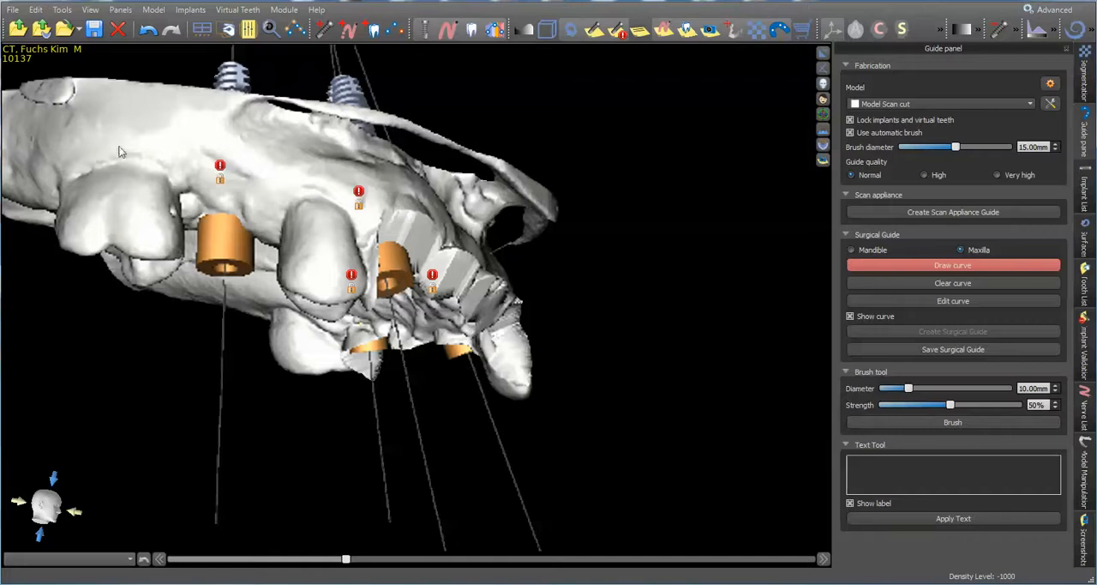
right_drag(179, 330, 71, 232)
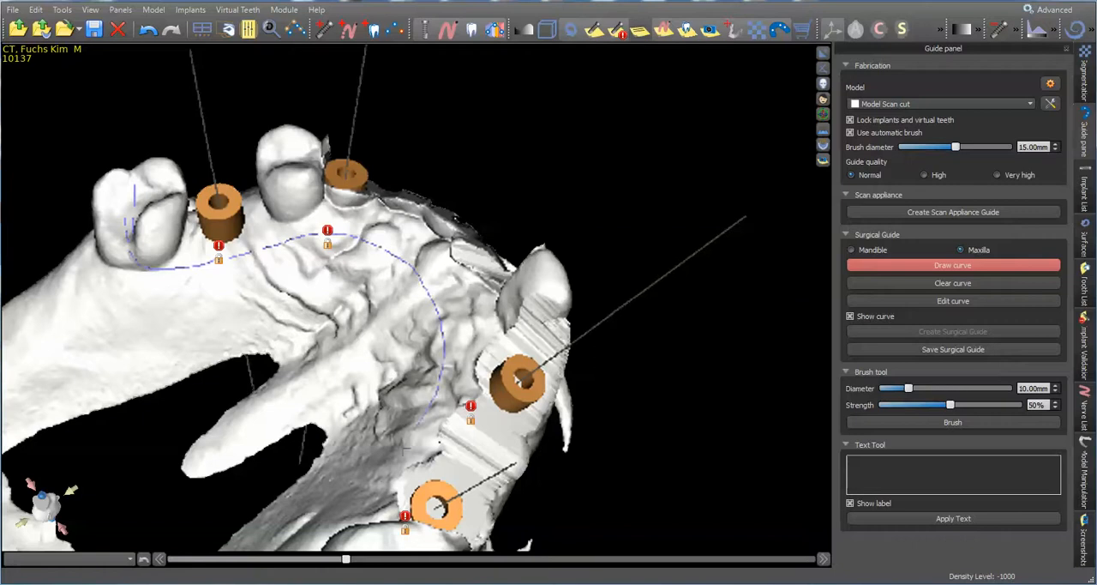
right_drag(506, 333, 428, 420)
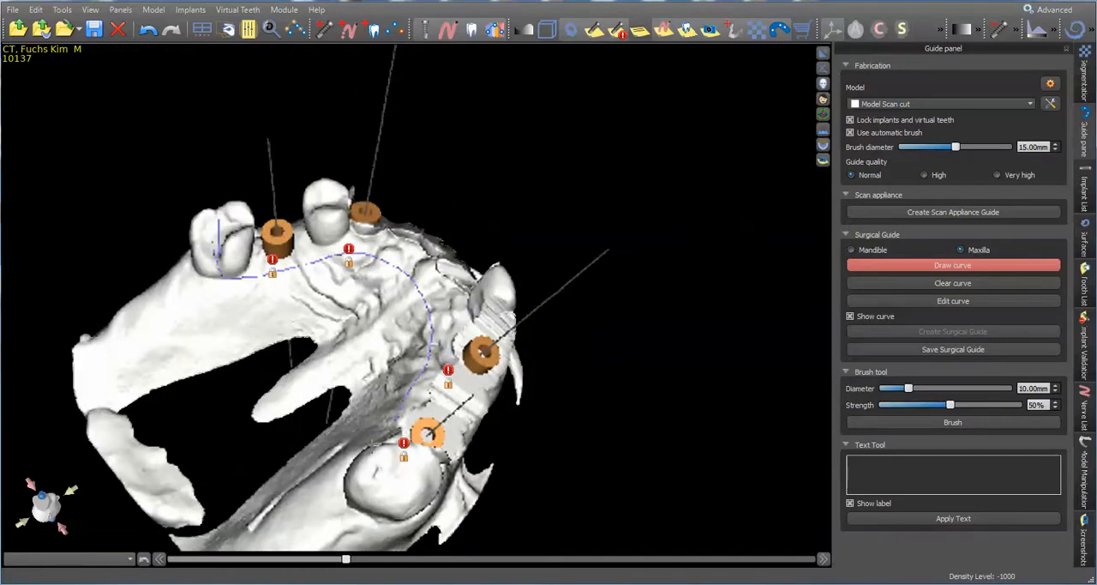
right_drag(566, 506, 215, 383)
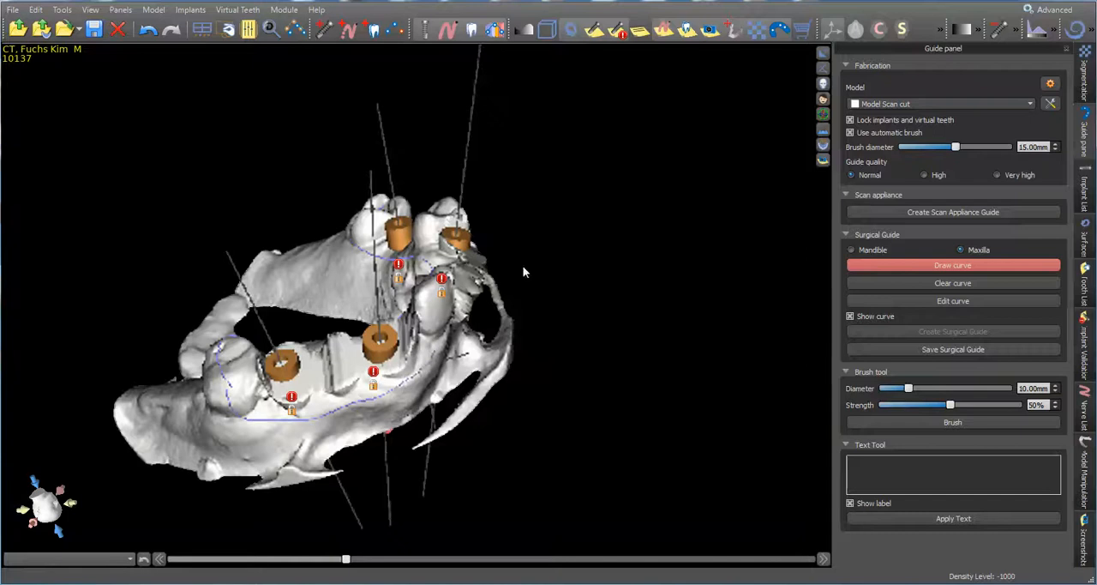
right_drag(524, 272, 371, 380)
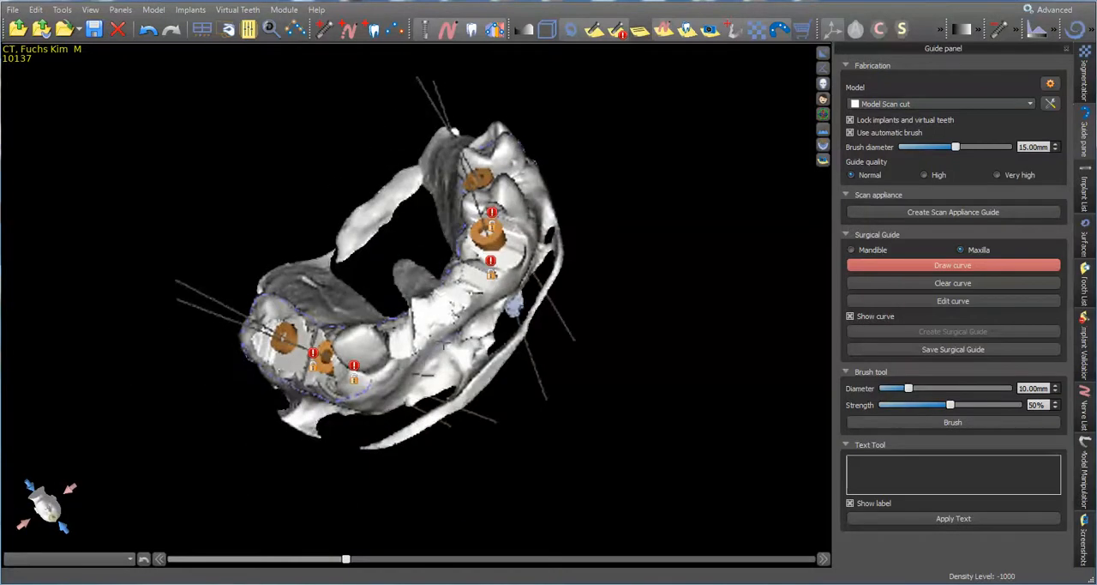
right_drag(540, 175, 568, 220)
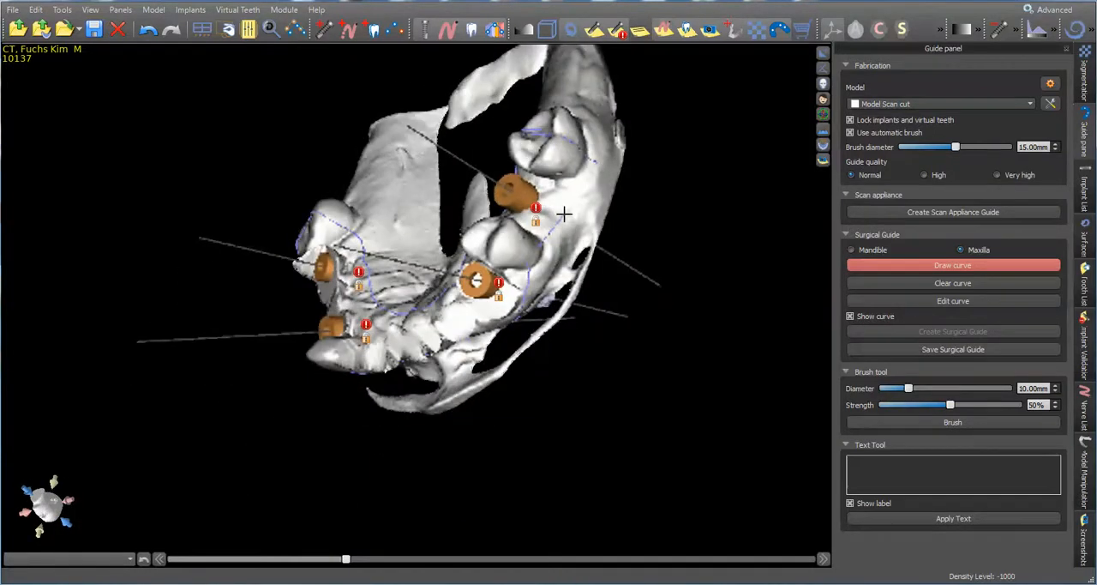
Edit the guide curve by moving its control points on the outer front gum closer to the cut teeth
click(931, 295)
scroll(587, 298, down, 2)
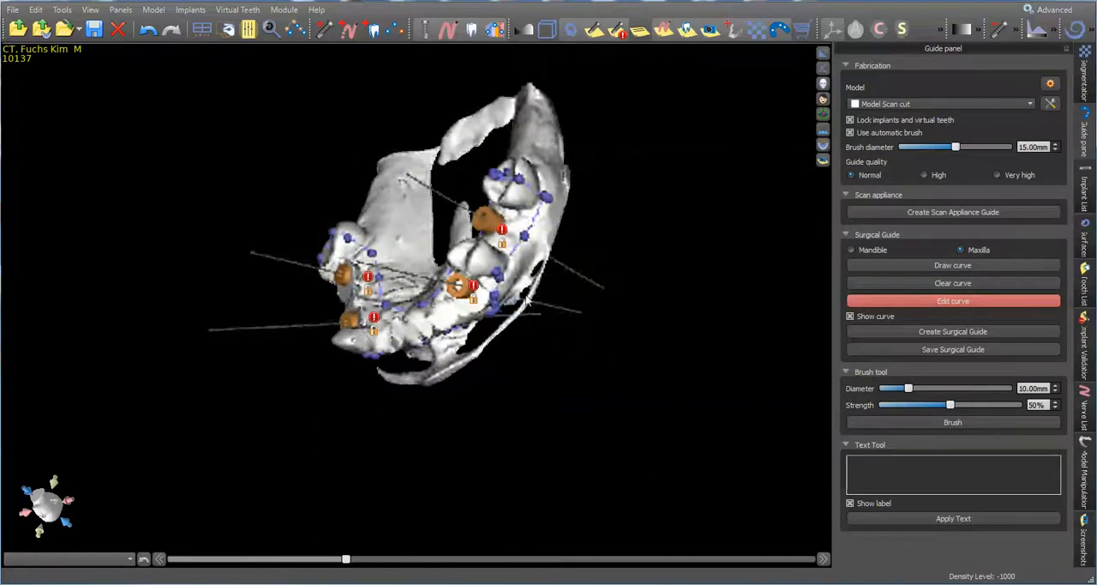
scroll(463, 291, up, 4)
mouse_move(473, 526)
right_down()
mouse_move(442, 223)
mouse_move(476, 327)
right_up()
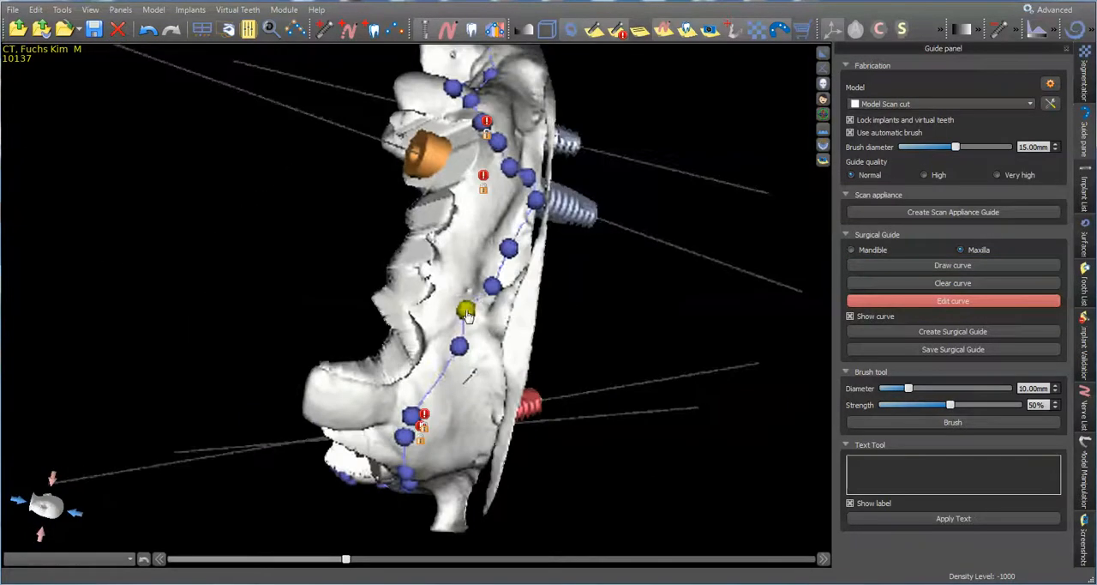
drag(467, 315, 493, 206)
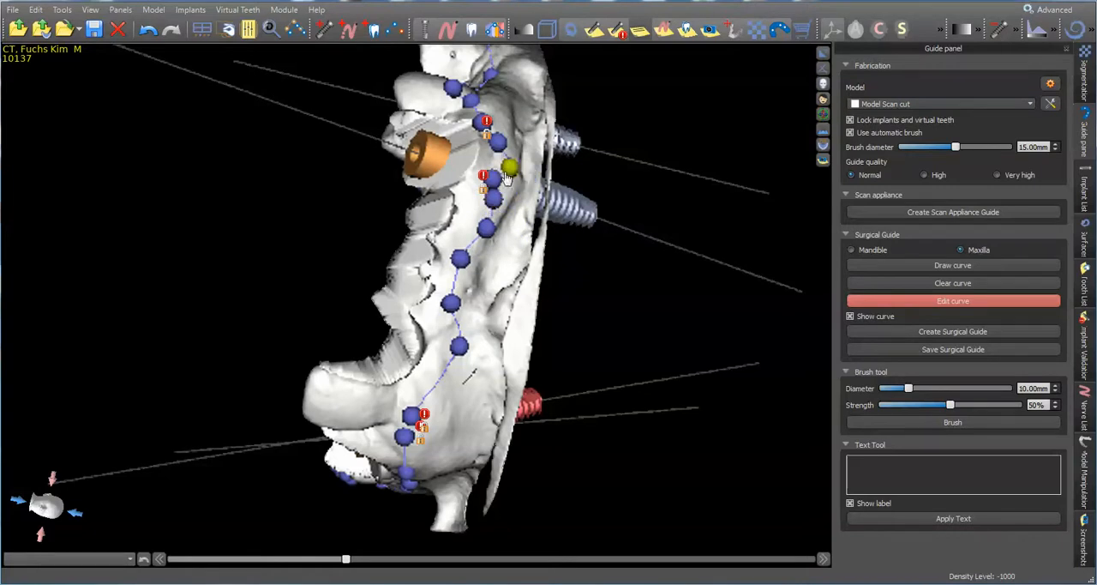
drag(457, 351, 439, 357)
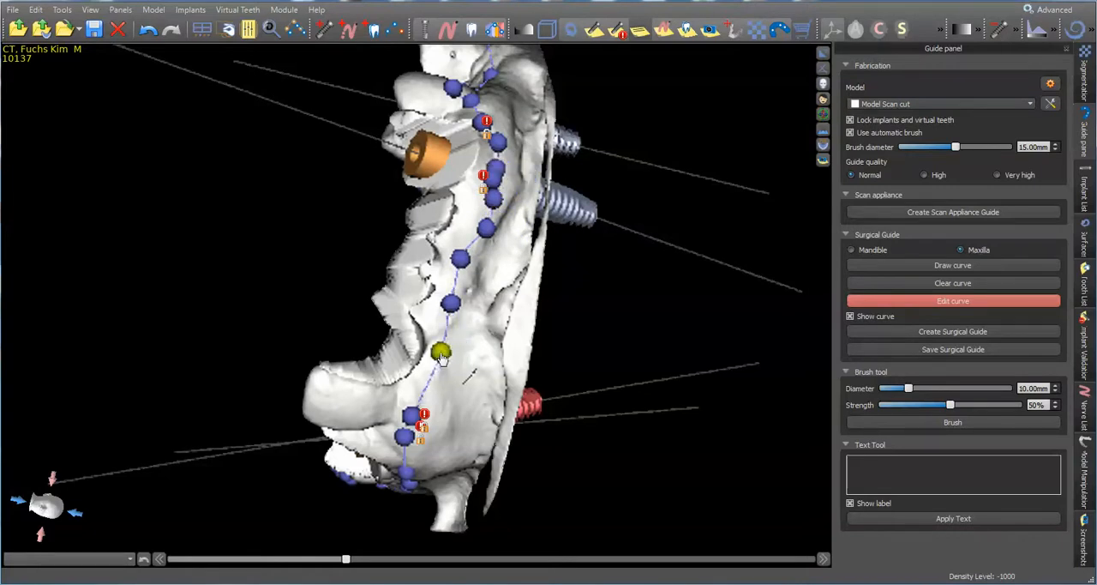
Move the guide curve's palatal control points closer to the teeth and guide tubes
drag(452, 446, 448, 270)
drag(486, 457, 608, 449)
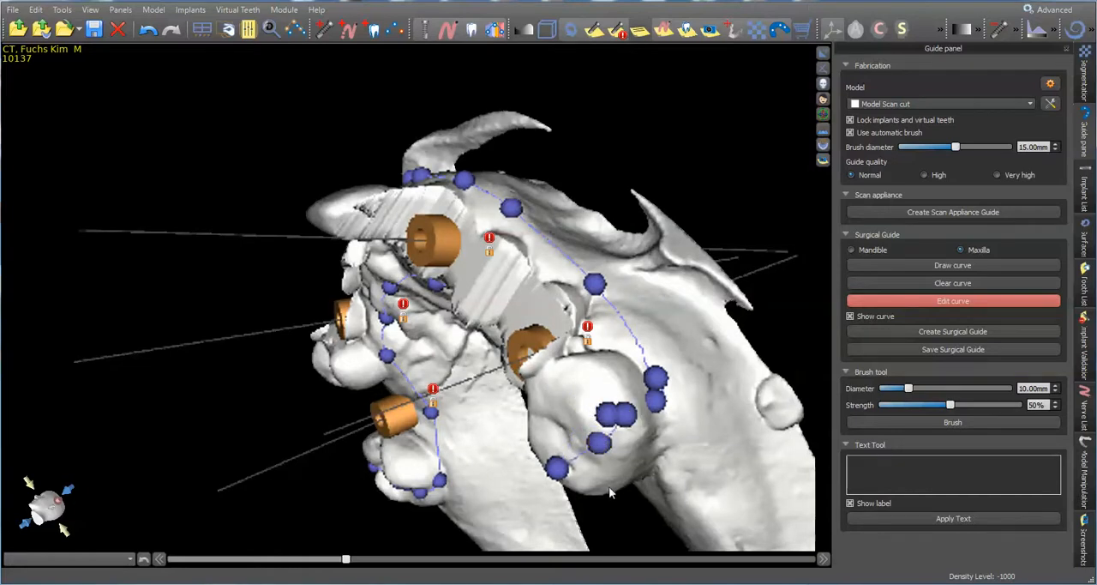
drag(609, 486, 654, 137)
drag(624, 172, 628, 174)
drag(503, 255, 490, 240)
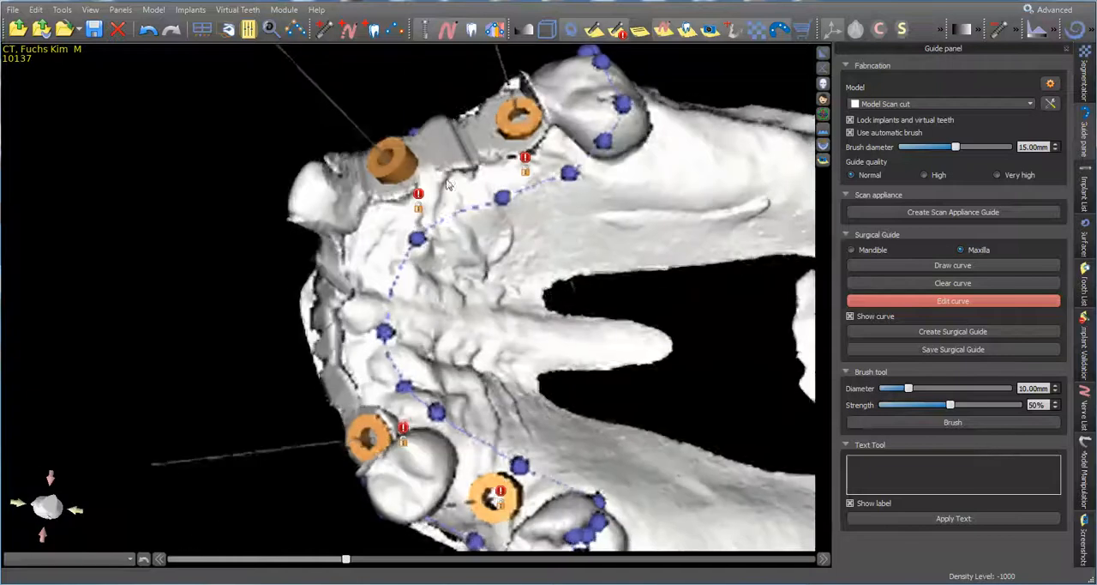
drag(498, 205, 481, 195)
drag(416, 240, 387, 231)
drag(384, 332, 372, 332)
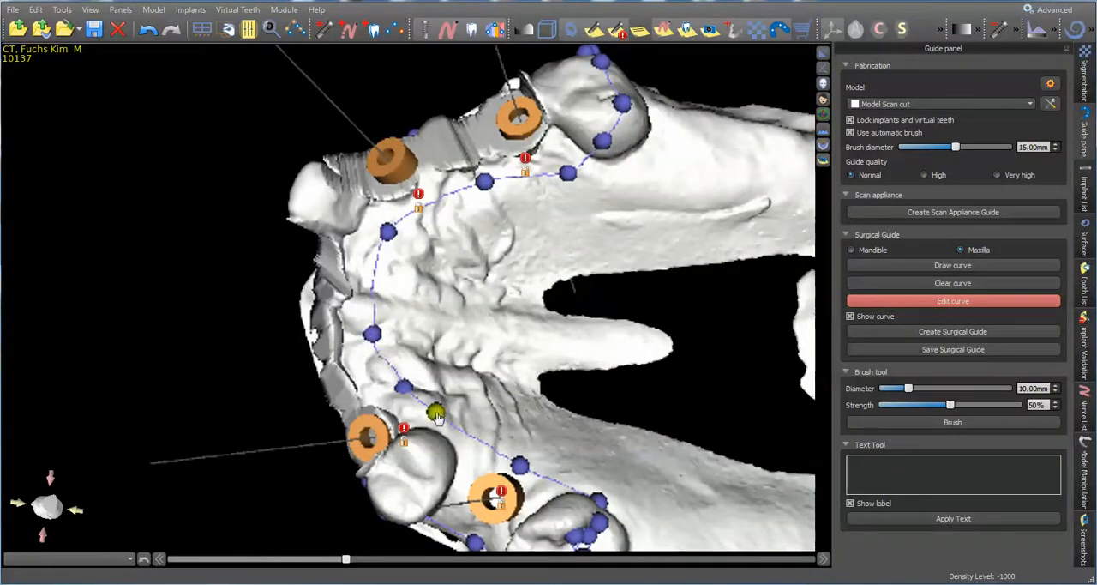
drag(436, 414, 431, 420)
Check the edited curve along the cheek side and create the surgical guide from it
drag(608, 478, 562, 436)
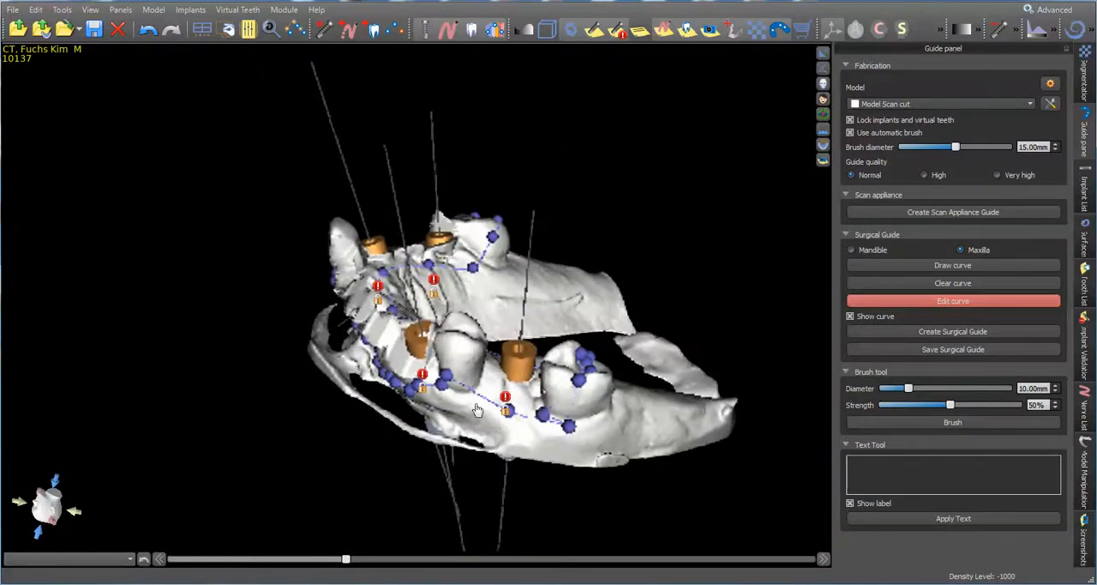
drag(454, 385, 486, 351)
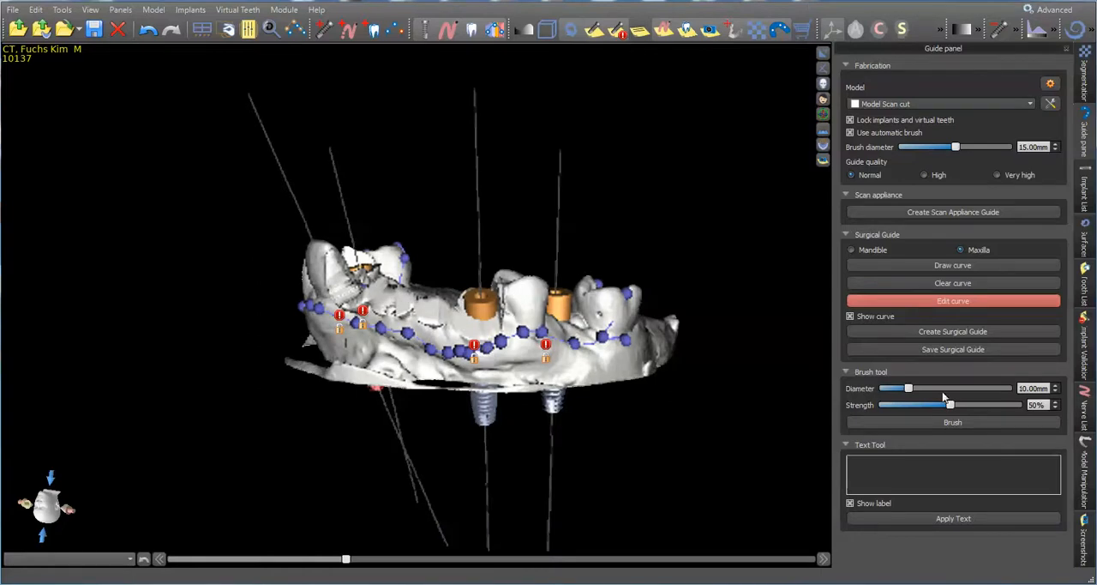
click(973, 333)
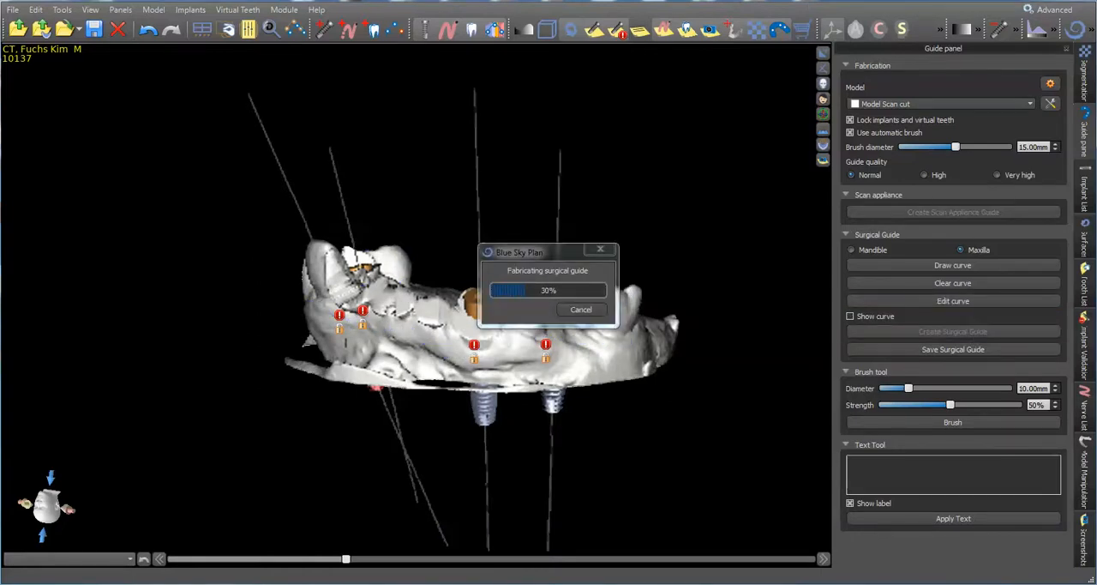
Examine the new surgical guide's tube openings and tooth coverage from the occlusal side
drag(772, 282, 199, 444)
drag(580, 200, 739, 253)
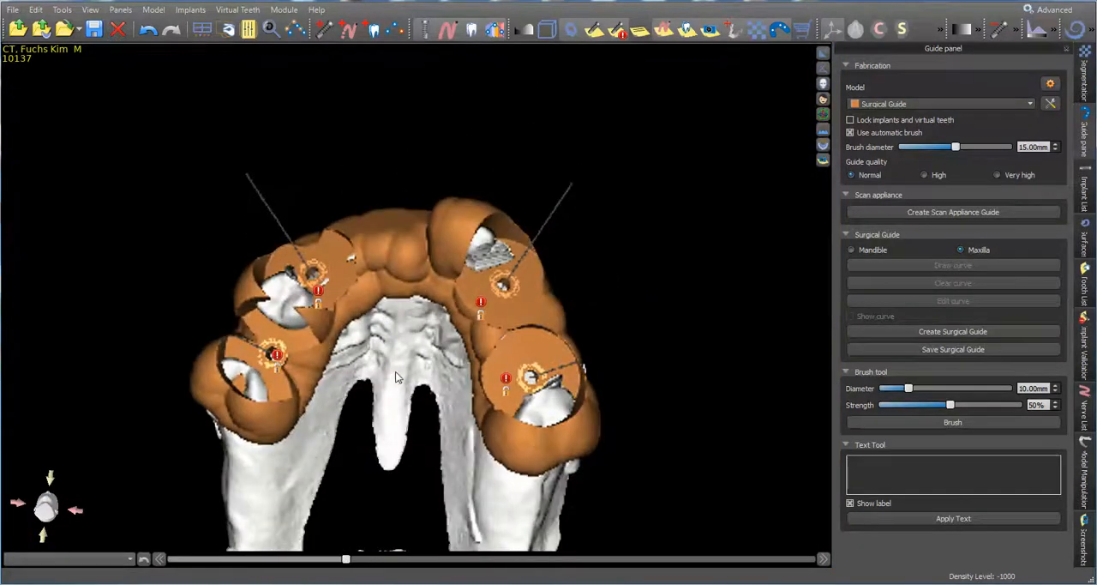
drag(396, 370, 443, 230)
scroll(478, 333, up, 5)
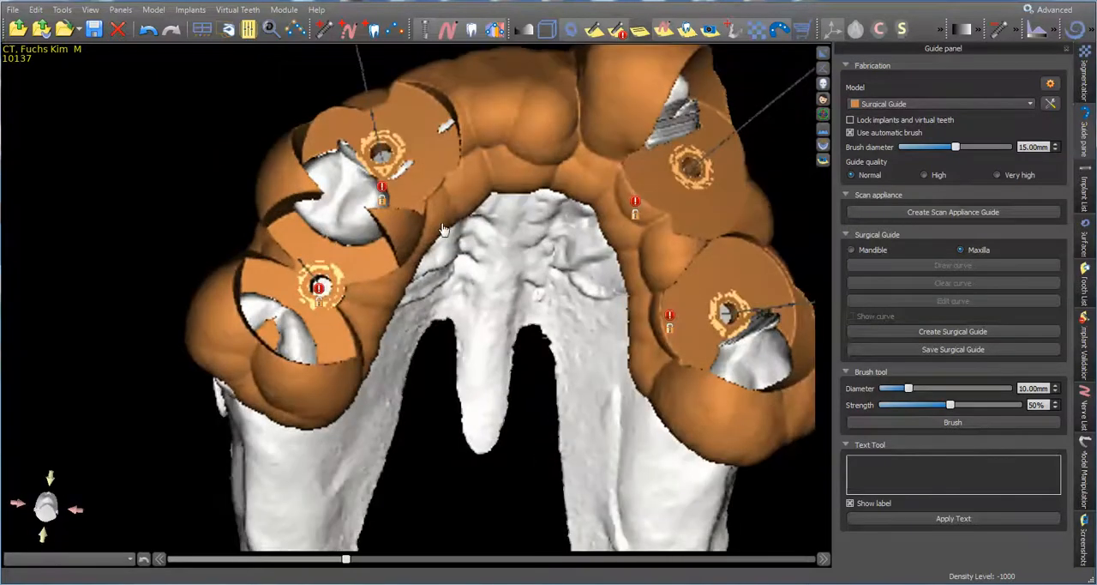
drag(455, 304, 289, 341)
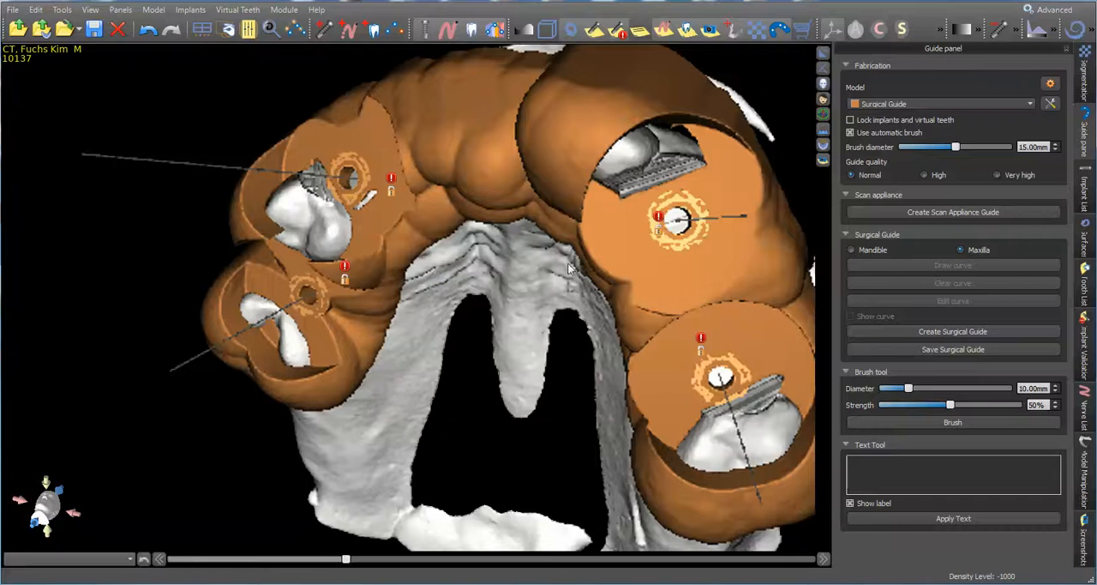
drag(569, 268, 621, 256)
Return to the multi-view layout and check the four implants and guide tubes in the enlarged panoramic view
click(824, 53)
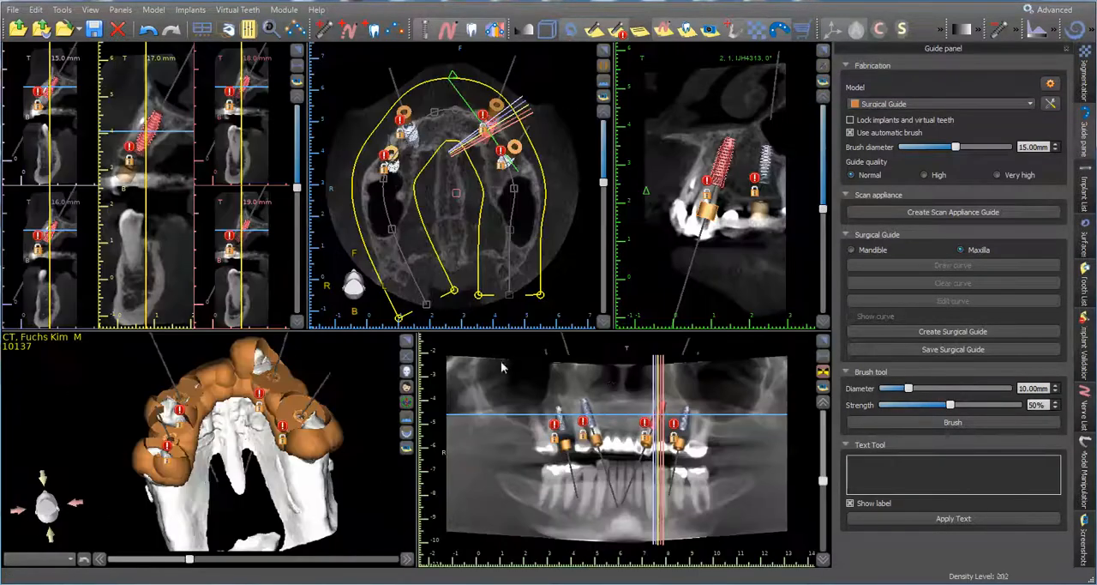
click(823, 340)
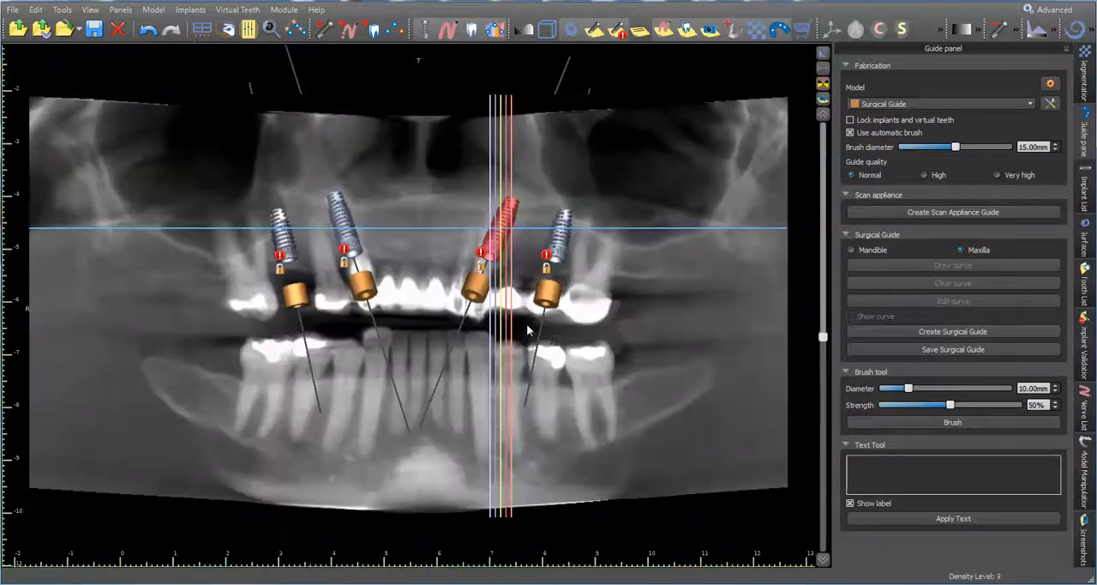
click(823, 69)
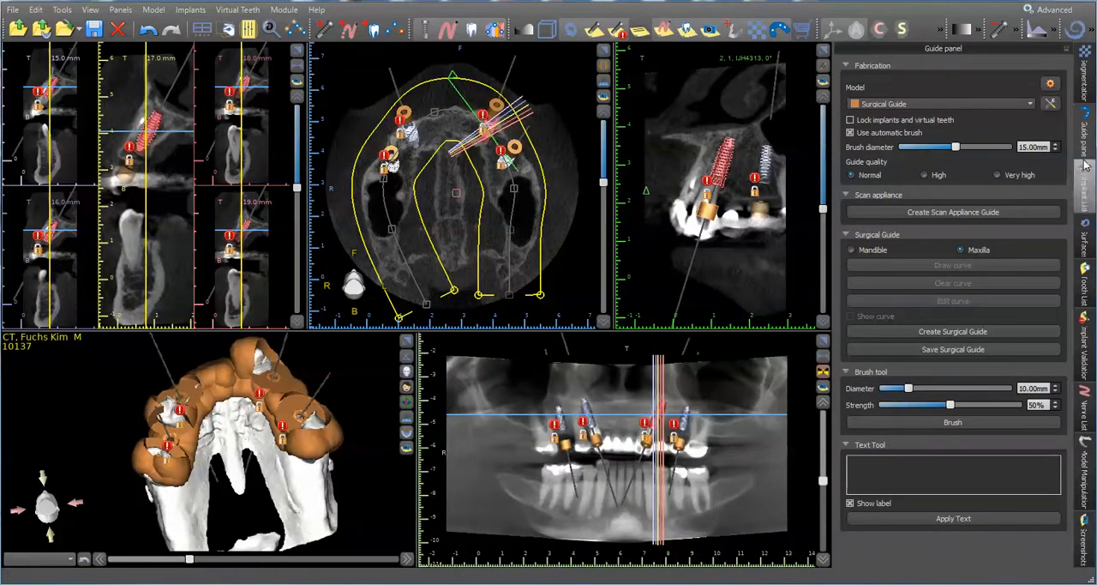
Show the Model Scan surface, hide Model Scan cut, and enlarge the 3D view
click(1084, 237)
click(974, 101)
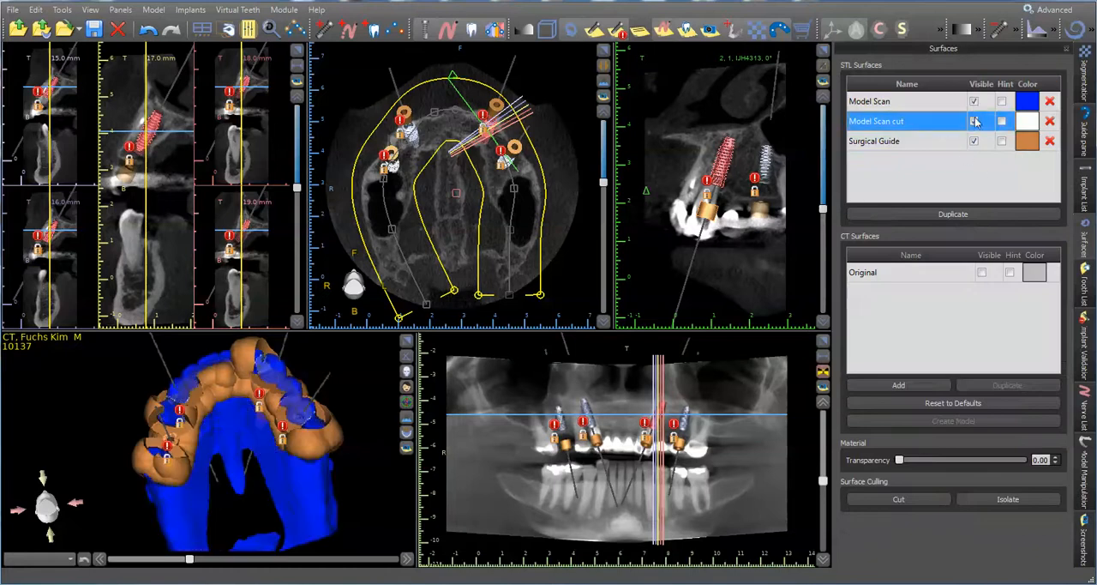
click(975, 122)
click(408, 342)
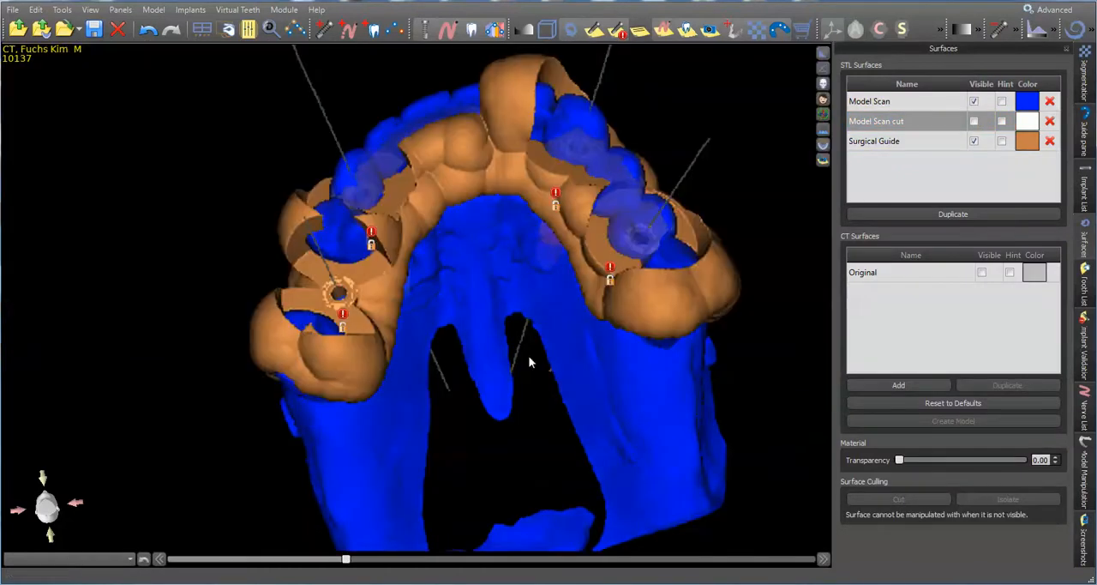
Set the Model Scan surface's transparency to 0.00 and compare its original teeth with the surgical guide
click(951, 102)
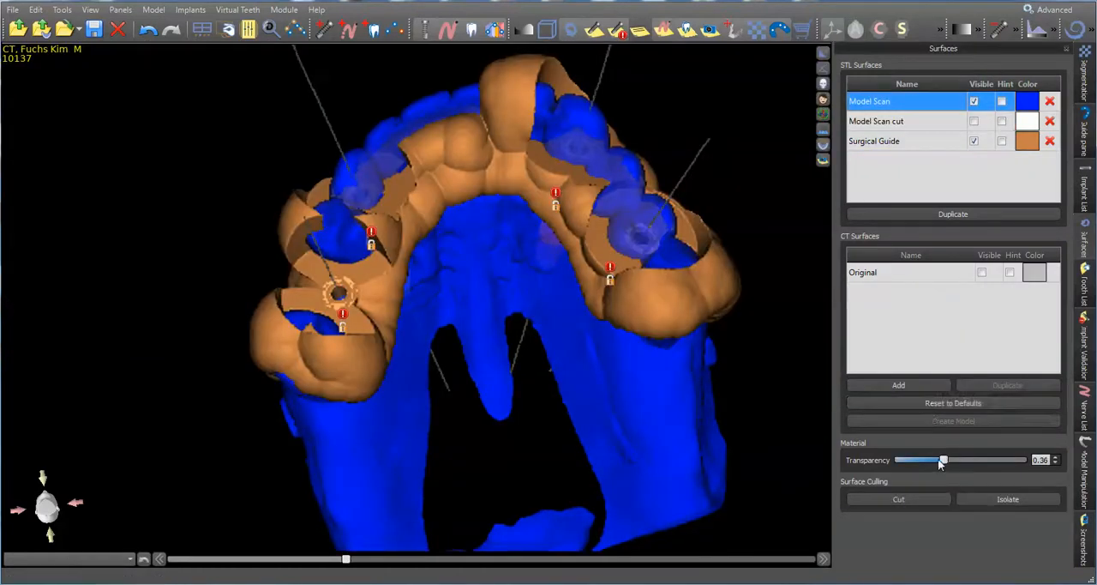
drag(937, 458, 918, 463)
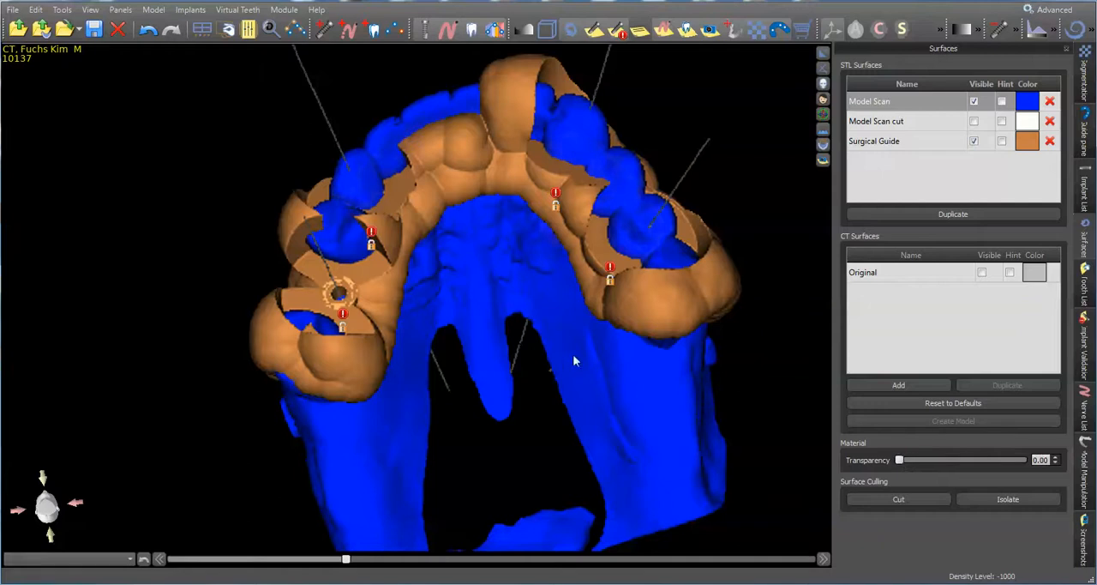
drag(572, 360, 651, 279)
drag(446, 347, 415, 405)
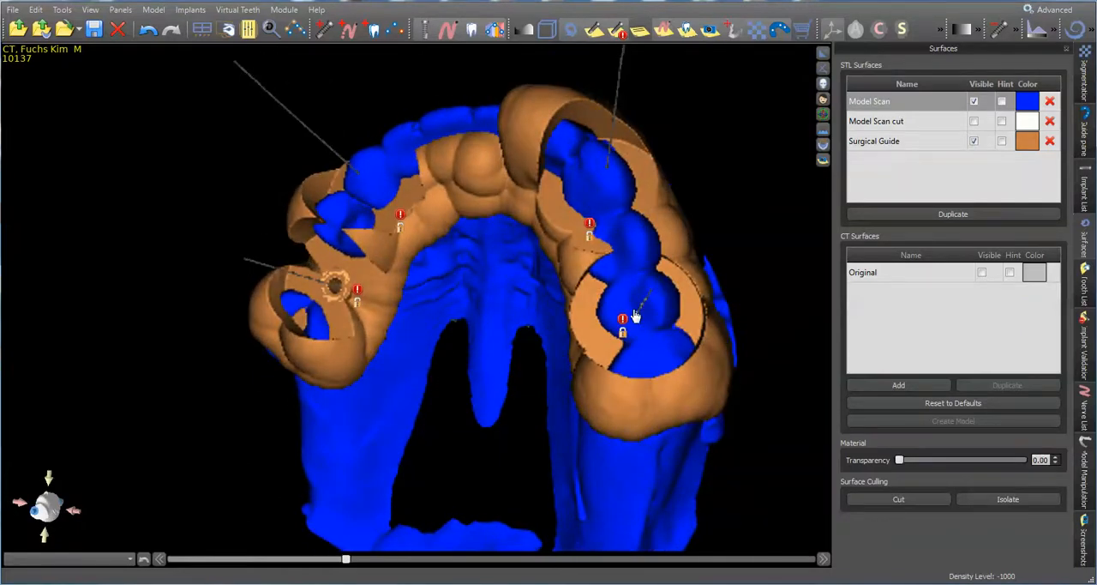
drag(498, 255, 565, 313)
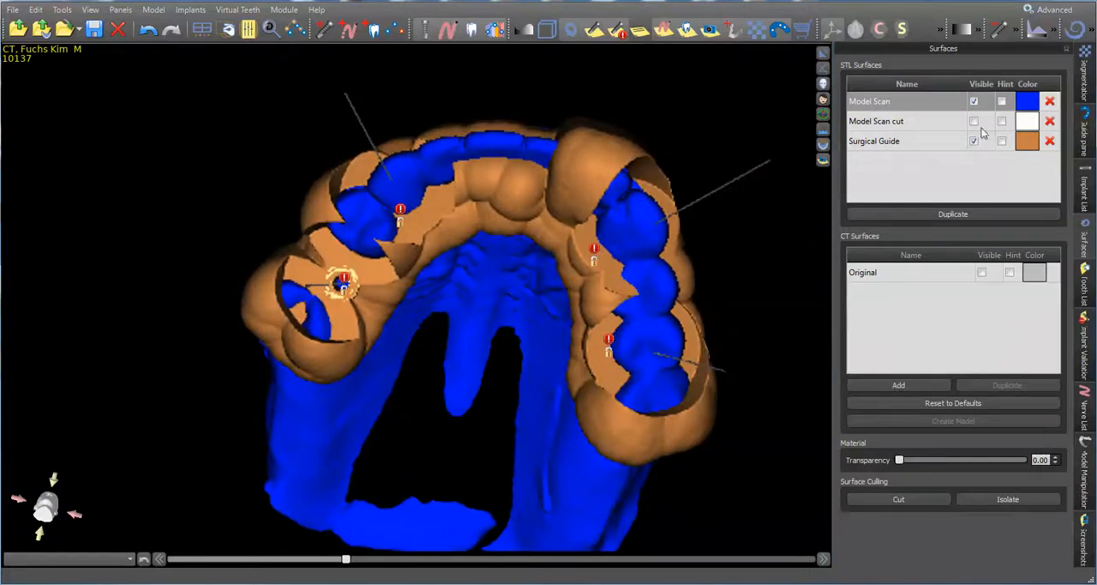
Hide the Model Scan surface and inspect the surgical guide on its own
click(973, 102)
drag(479, 314, 431, 255)
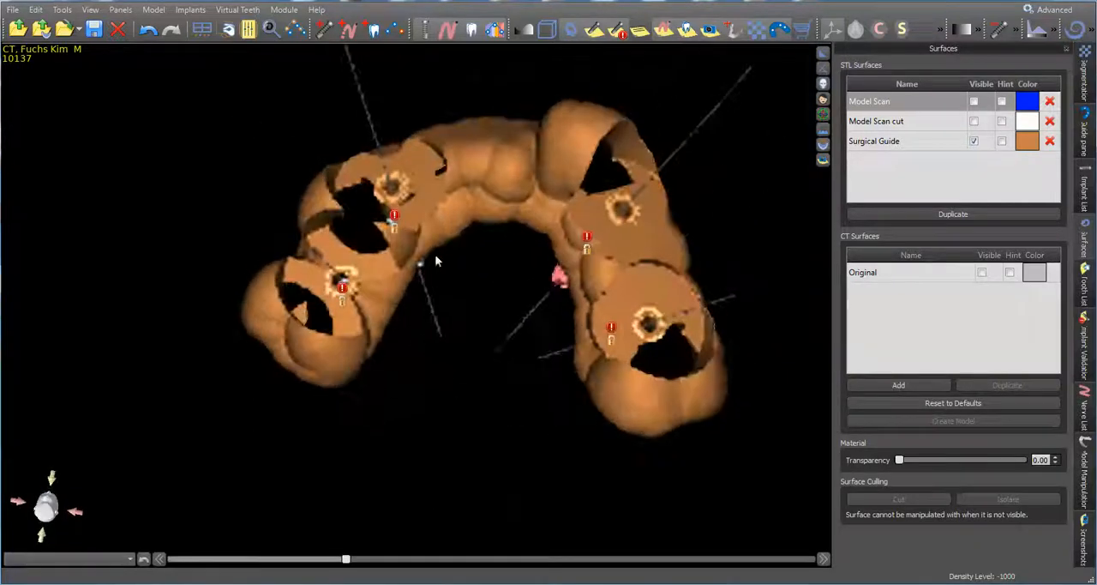
drag(504, 245, 477, 190)
drag(494, 455, 527, 425)
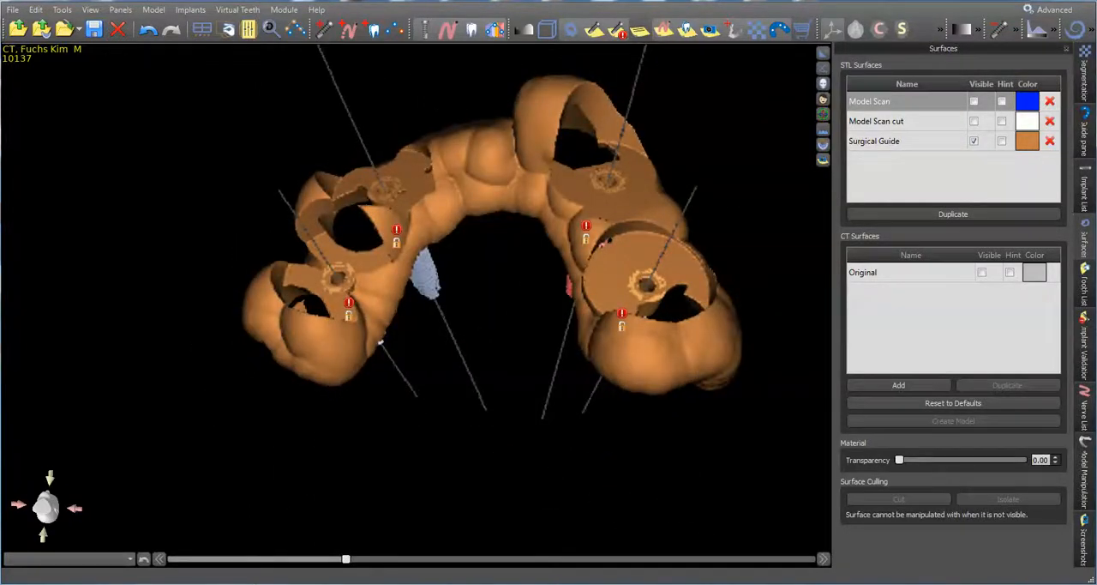